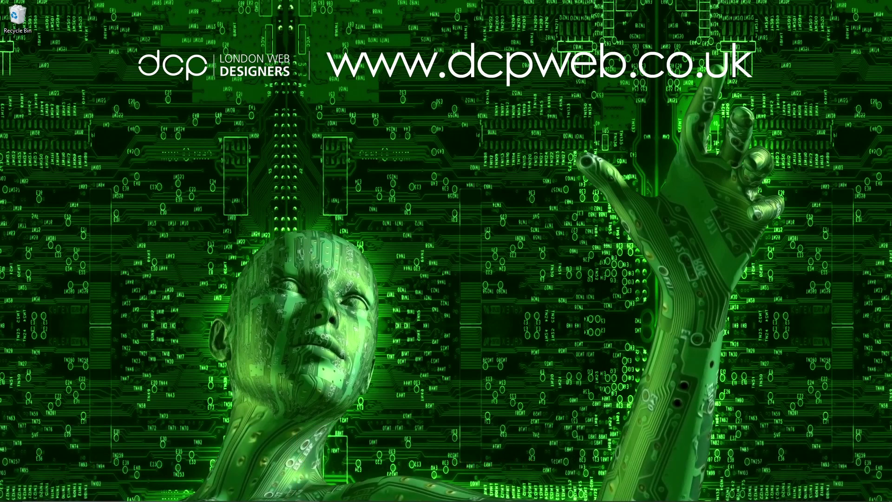
Step: Open GIMP, and switch to the browser showing the Unsplash photo page
click(375, 497)
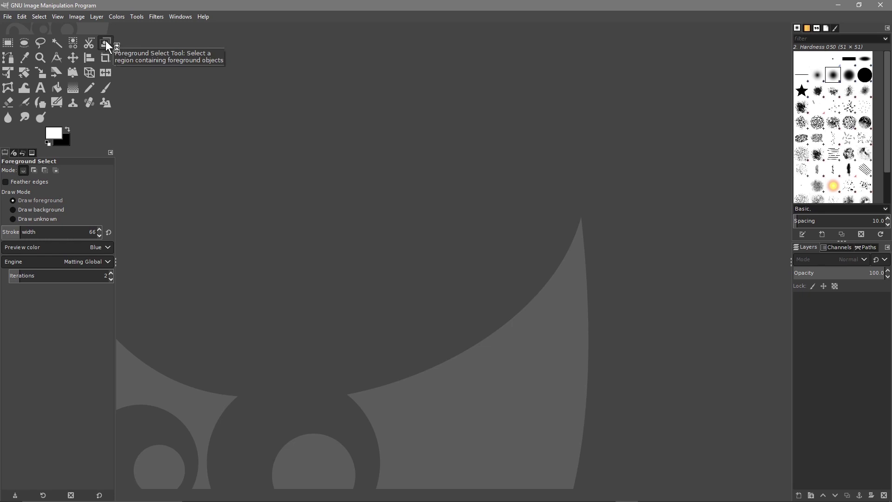
mouse_move(598, 497)
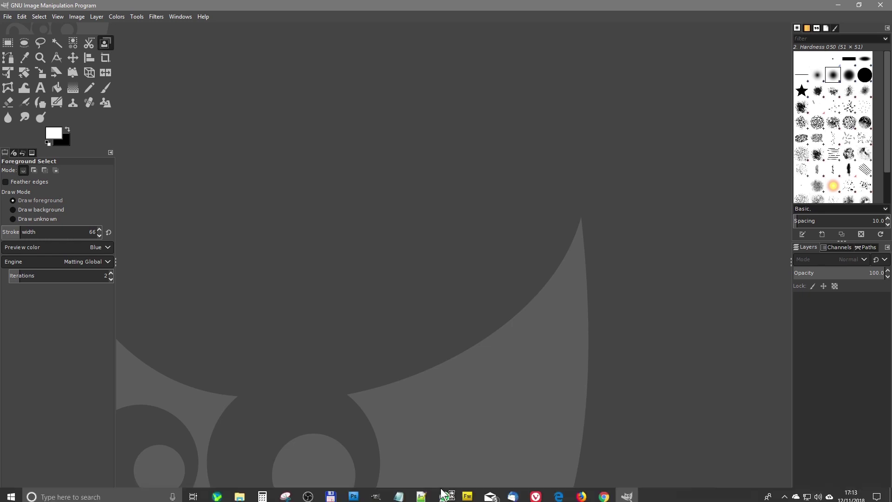
click(599, 495)
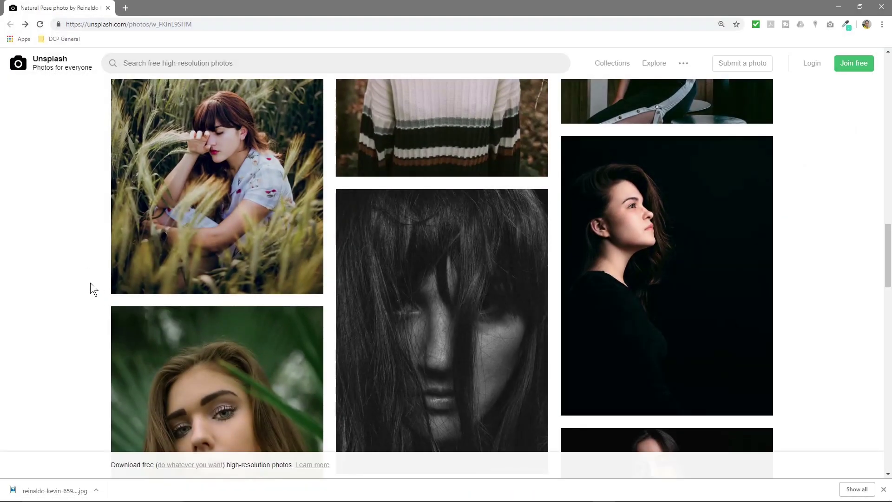
Step: Look through the related portraits on Unsplash for a photo suited to foreground extraction, comparing subjects, hair and backgrounds
scroll(72, 268, down, 10)
scroll(71, 268, up, 5)
scroll(71, 265, down, 7)
scroll(68, 264, up, 18)
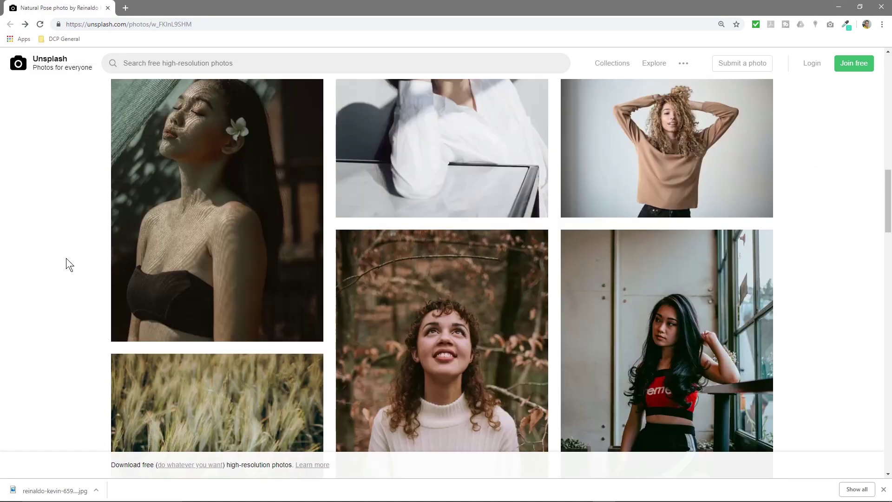
scroll(65, 257, up, 8)
scroll(65, 257, down, 4)
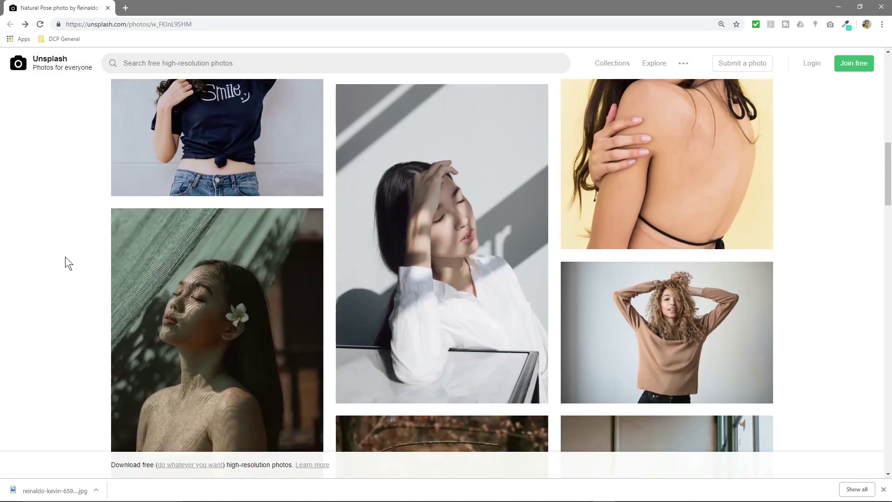
mouse_move(611, 360)
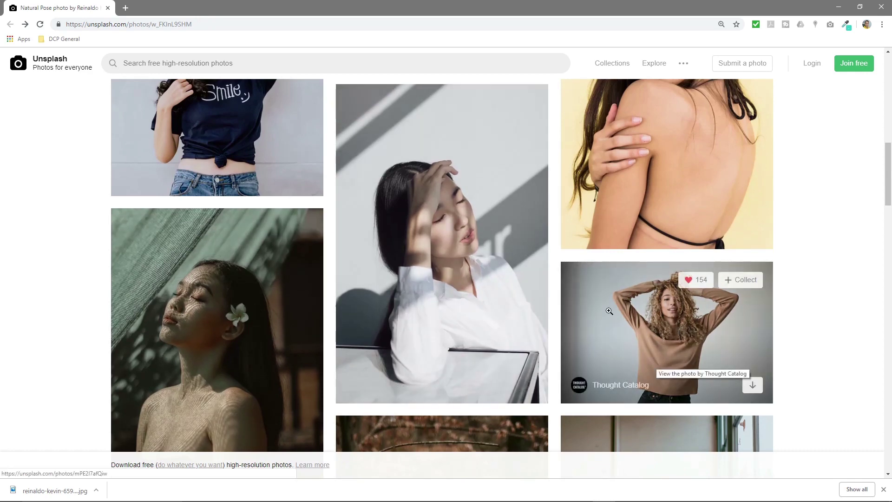
scroll(609, 311, up, 4)
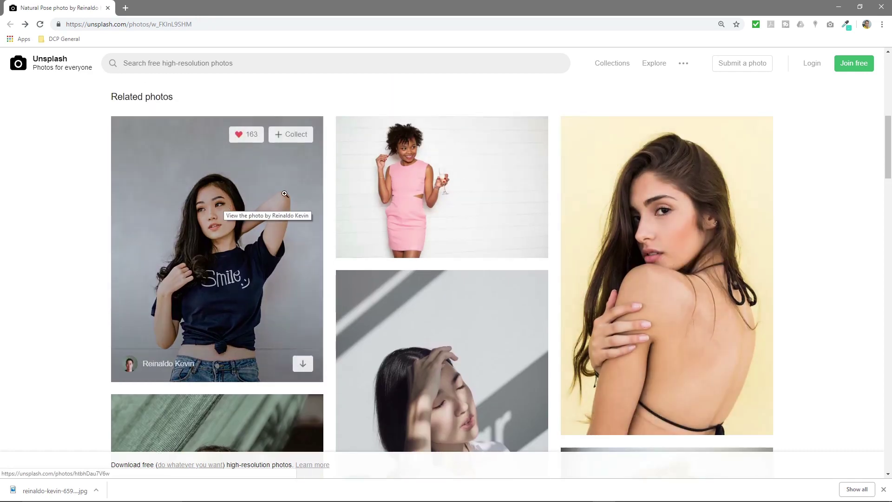
scroll(669, 344, down, 5)
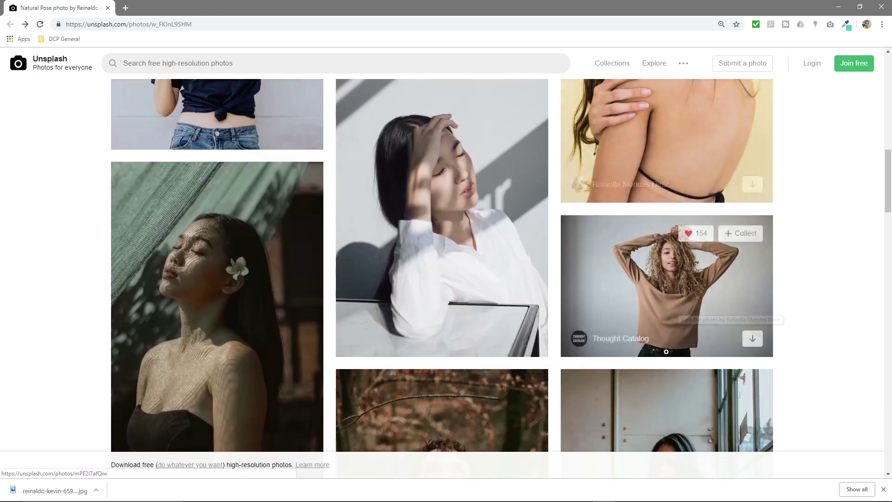
scroll(670, 344, up, 3)
scroll(253, 271, down, 6)
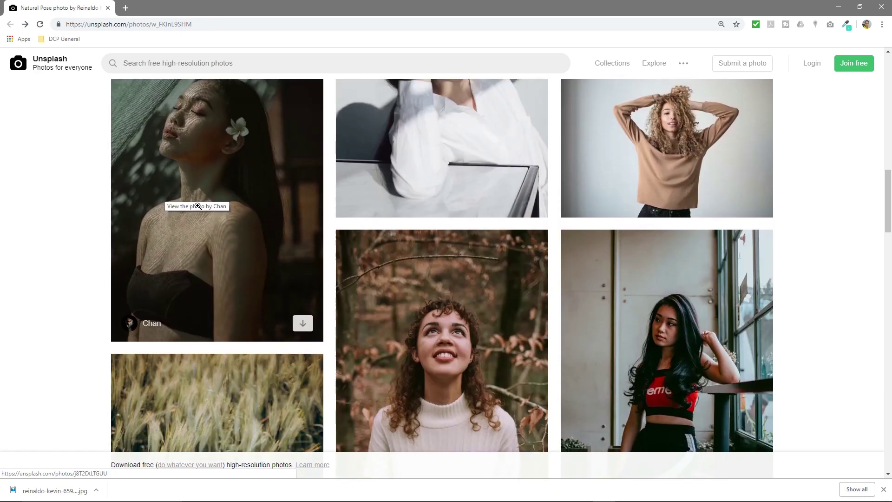
scroll(175, 203, up, 2)
scroll(199, 253, up, 3)
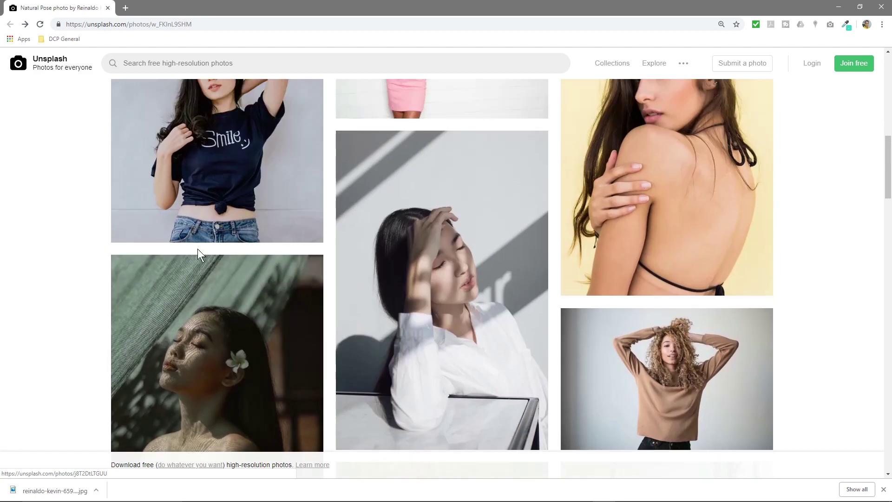
scroll(148, 276, up, 2)
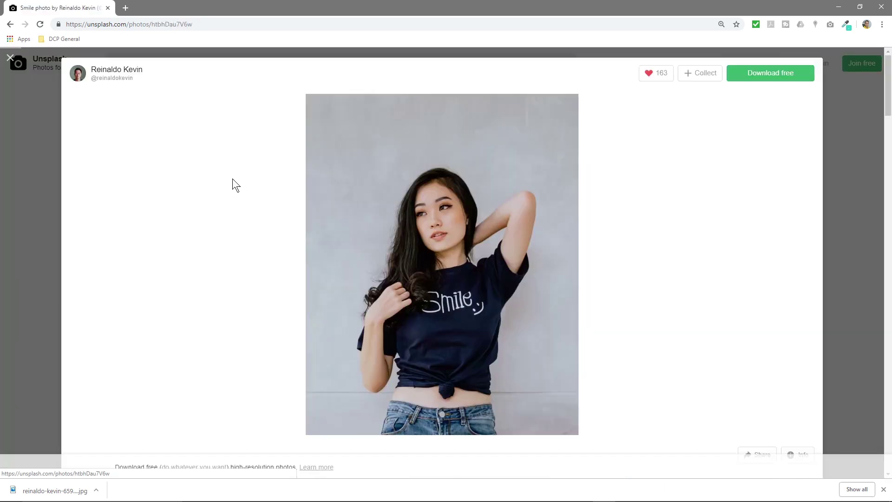
Step: Download the photo of the woman in the Smile T-shirt and place it in the GIMP Tutorial - Foreground Select Tool folder
click(232, 180)
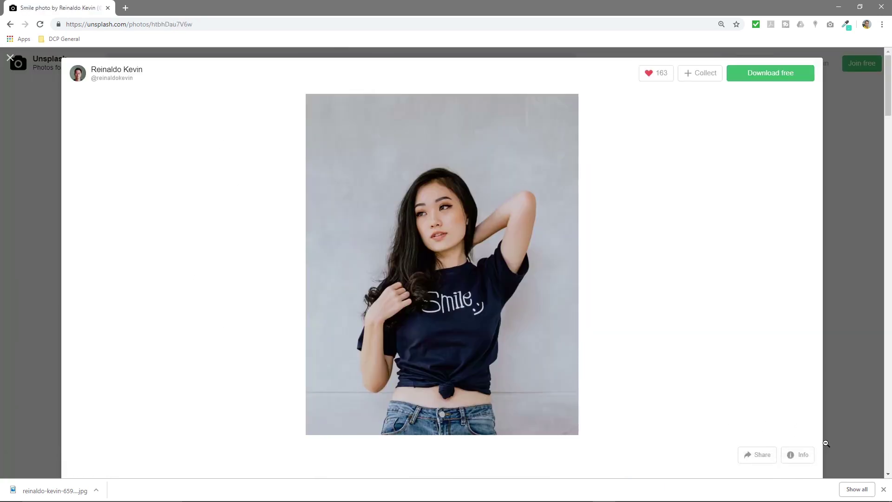
click(771, 83)
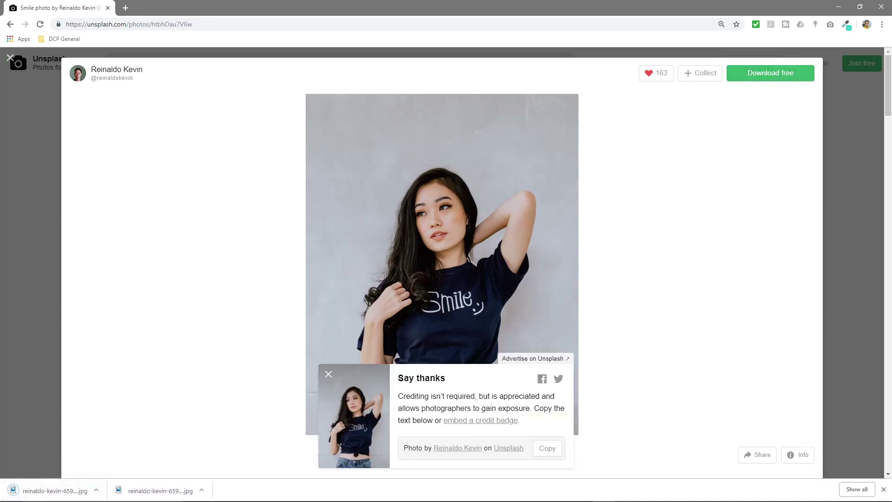
click(13, 488)
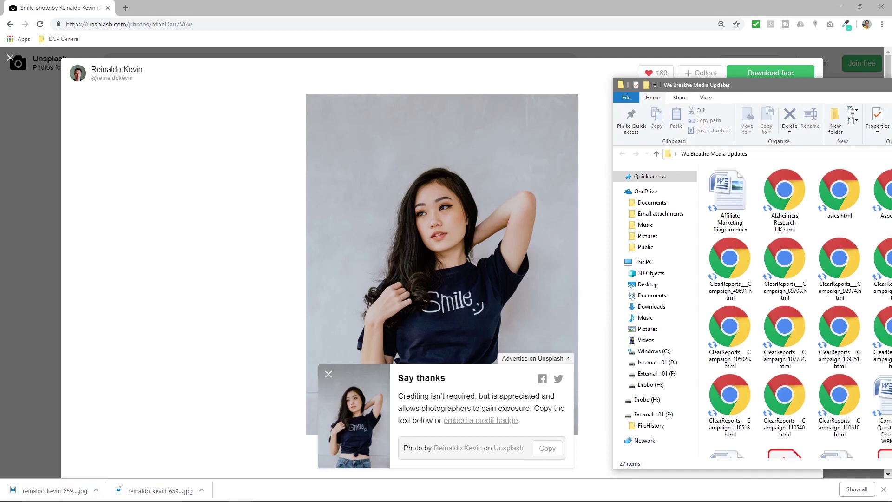
key(alt+Tab)
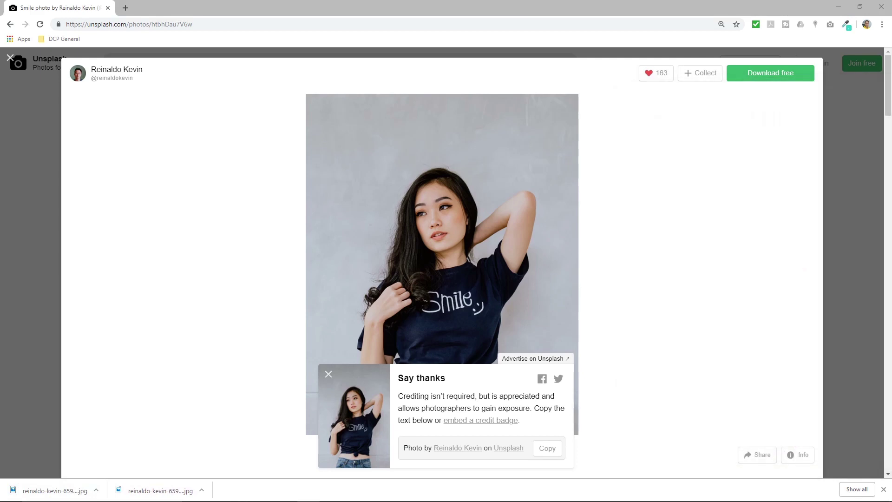
key(alt+Tab)
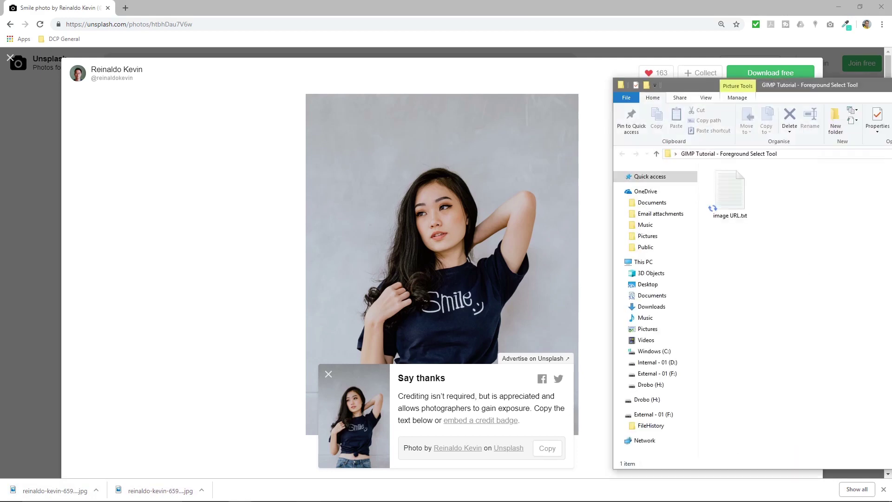
drag(79, 483, 773, 195)
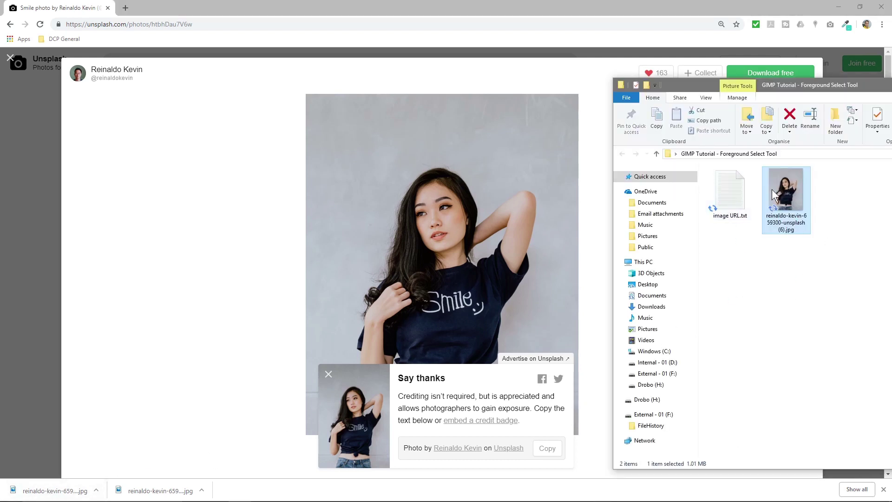
Step: Switch to GIMP and open the downloaded photo there, keeping its embedded sRGB color profile
click(835, 6)
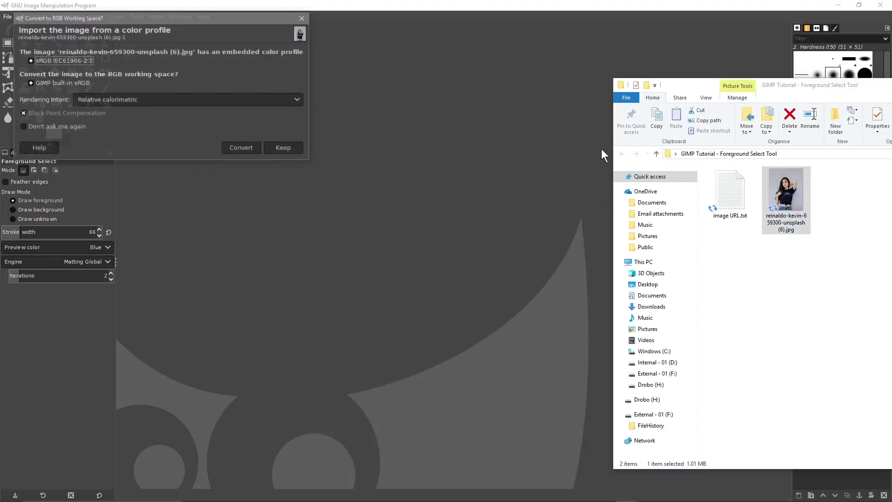
click(285, 148)
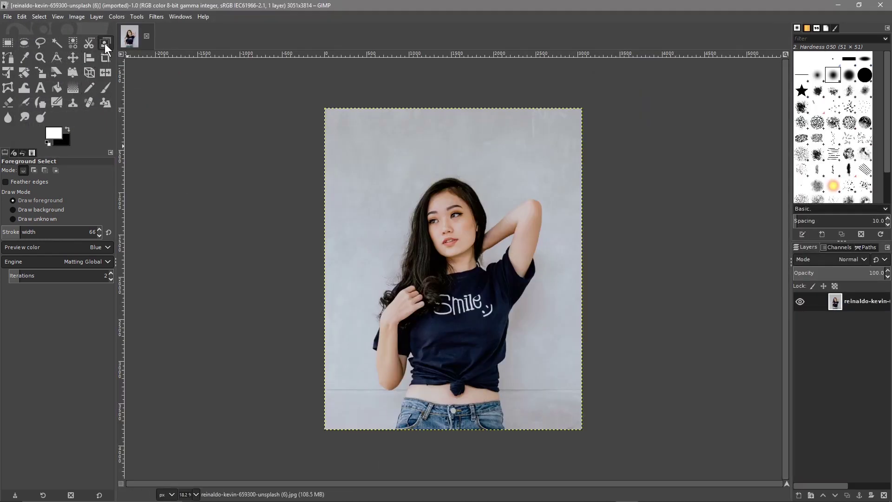
Step: Start a rough Foreground Select outline below the image's lower edge, tracing up the left side of the jeans and waist to the gap beside the elbow
ctrl+scroll(395, 412, up, 3)
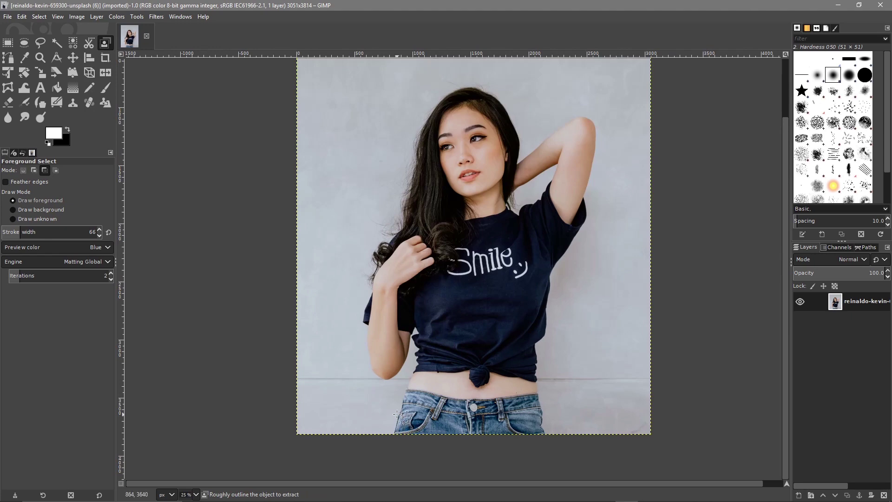
ctrl+scroll(395, 412, down, 2)
ctrl+scroll(395, 412, up, 3)
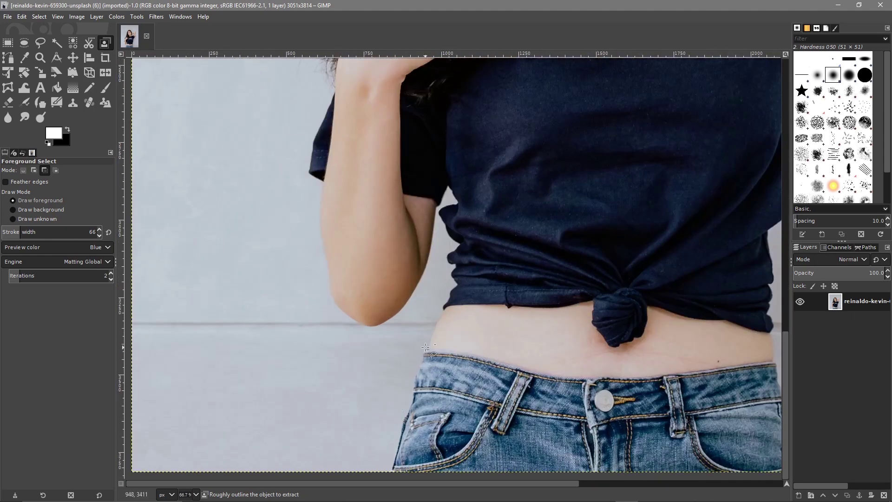
mouse_move(511, 273)
mouse_down()
mouse_move(513, 253)
mouse_move(469, 155)
mouse_move(461, 270)
mouse_move(395, 230)
mouse_move(467, 232)
mouse_up()
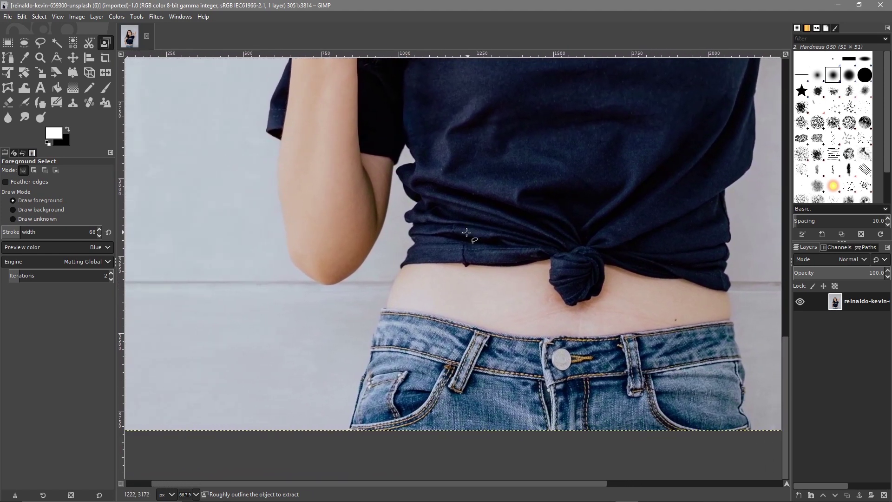
click(341, 448)
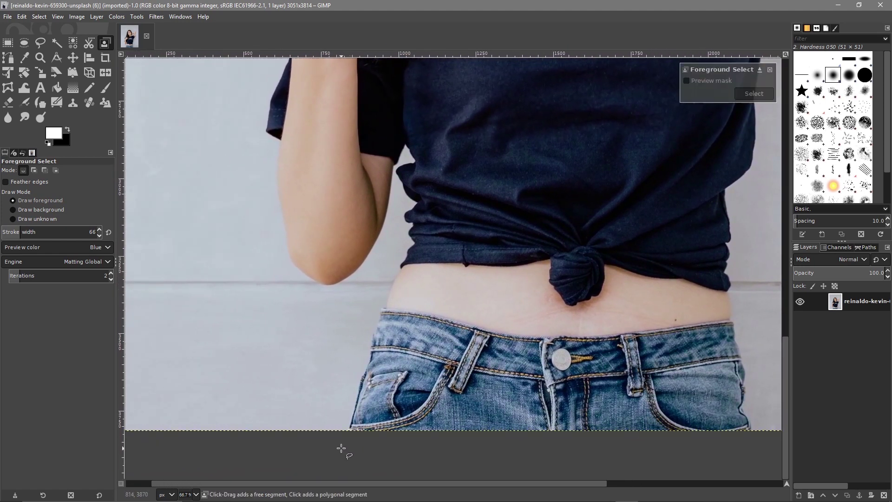
click(344, 421)
drag(351, 381, 369, 307)
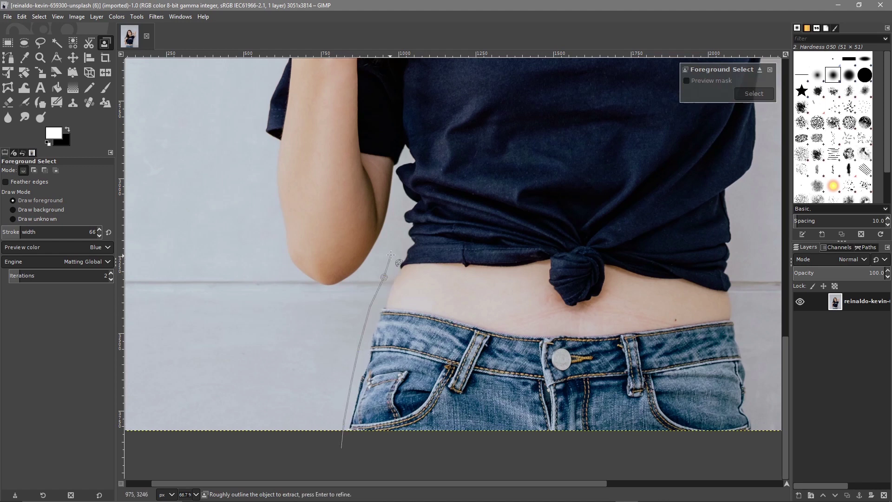
click(402, 235)
click(397, 205)
Step: Continue the foreground outline around the lowered elbow and forearm, past the left sleeve and up beside the hand and curls
mouse_move(381, 255)
mouse_down()
mouse_move(366, 284)
mouse_move(325, 299)
mouse_move(285, 285)
mouse_move(271, 253)
mouse_move(265, 177)
mouse_move(273, 148)
mouse_move(242, 112)
mouse_up()
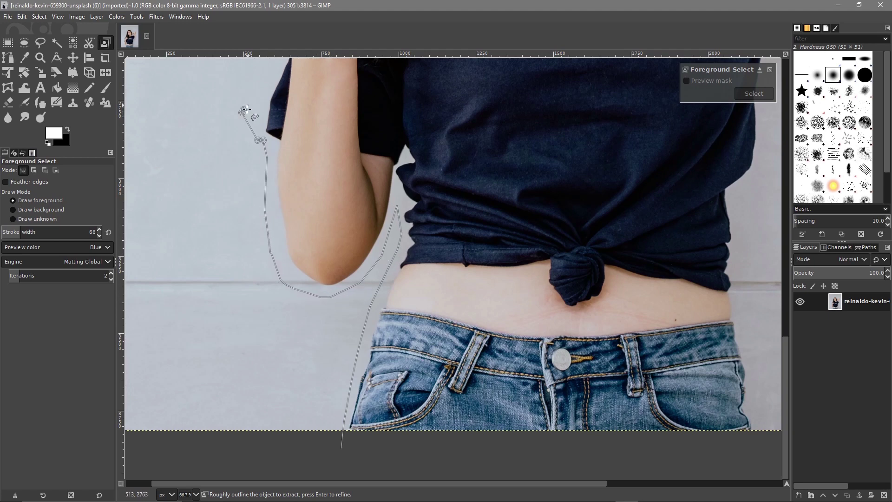
scroll(246, 120, up, 5)
click(273, 268)
click(235, 255)
click(232, 244)
click(243, 191)
click(256, 163)
click(263, 154)
click(287, 107)
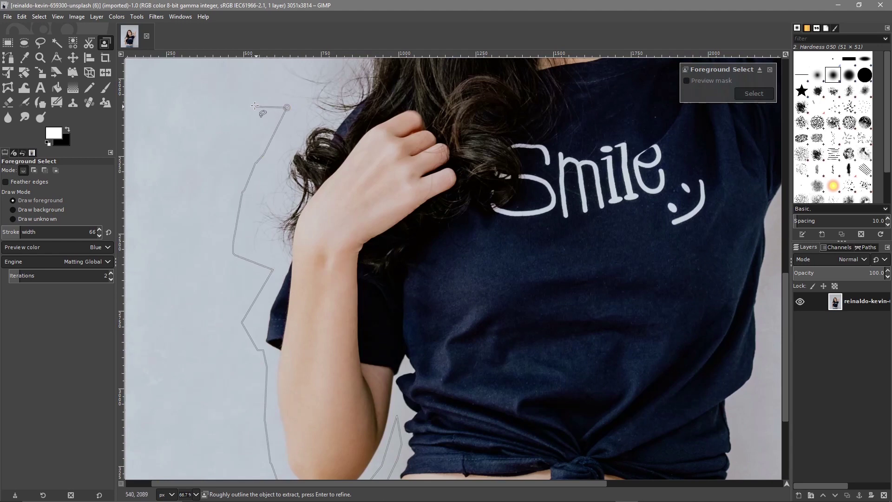
Step: Extend the foreground outline loosely up the left side of the hair at shoulder level, including the stray strands
scroll(256, 107, up, 3)
click(268, 188)
click(271, 175)
click(263, 142)
click(297, 171)
click(324, 146)
click(335, 121)
click(318, 95)
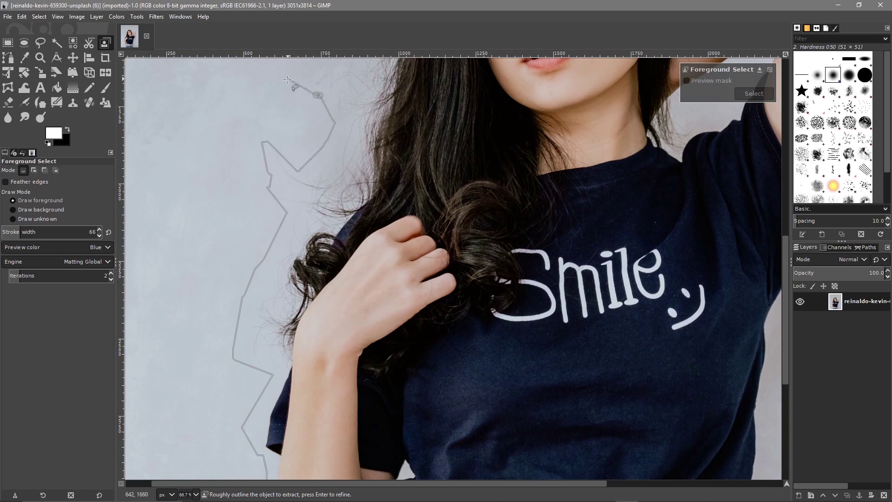
Step: Trace the foreground outline up the left side of the long hair, from below the chin to the upper head
scroll(288, 79, up, 6)
click(321, 251)
click(328, 245)
click(312, 239)
click(299, 214)
click(335, 216)
click(380, 190)
click(380, 139)
click(396, 100)
click(424, 76)
Step: Carry the foreground outline over the top of the head, enclosing the flyaway hairs, and down the right side of the hair
scroll(424, 77, up, 3)
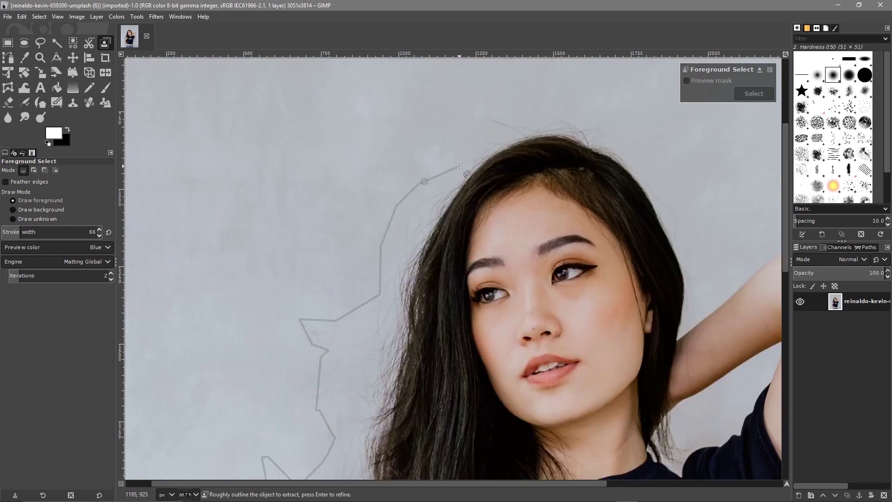
click(457, 161)
click(445, 139)
click(467, 128)
click(491, 102)
click(510, 115)
click(540, 112)
click(562, 98)
click(568, 101)
click(579, 112)
click(624, 116)
click(638, 170)
click(674, 200)
click(690, 236)
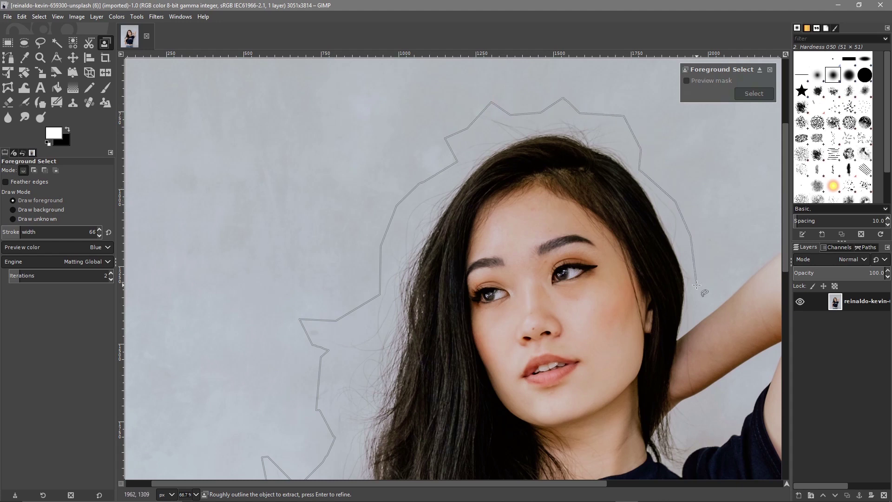
Step: Trace the foreground outline along the raised forearm, around its elbow and down the upper arm to the right sleeve
click(695, 303)
drag(707, 295, 364, 309)
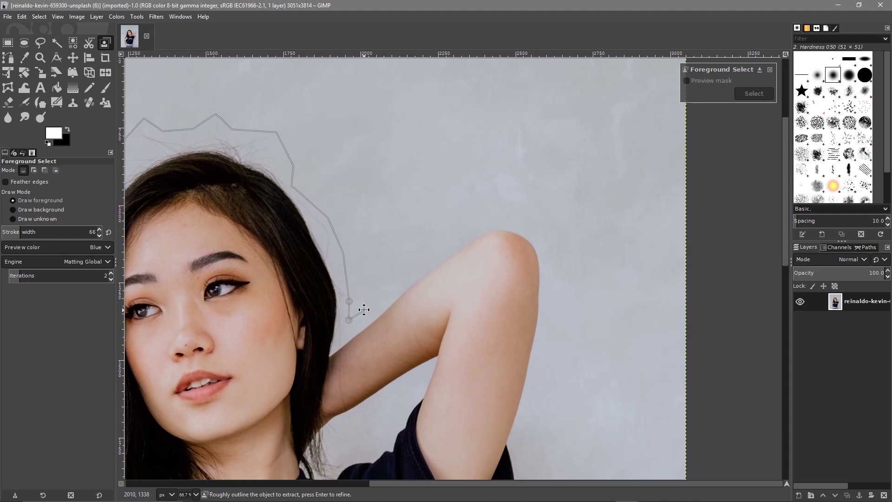
click(458, 235)
mouse_move(519, 207)
mouse_down()
mouse_move(551, 241)
mouse_move(545, 387)
mouse_move(519, 441)
mouse_move(524, 329)
mouse_up()
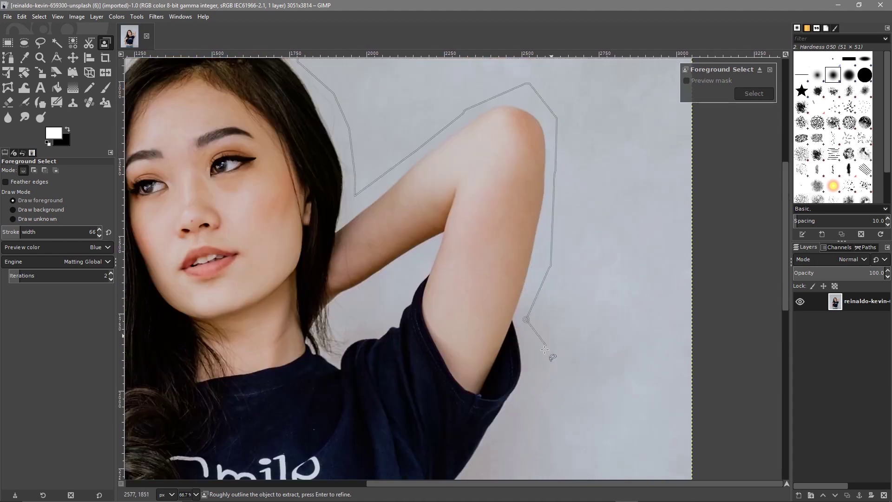
Step: Continue the foreground outline around the right sleeve and down the right side of the T-shirt
drag(538, 361, 583, 113)
click(575, 181)
mouse_move(548, 208)
mouse_down()
mouse_move(496, 289)
mouse_move(475, 382)
mouse_up()
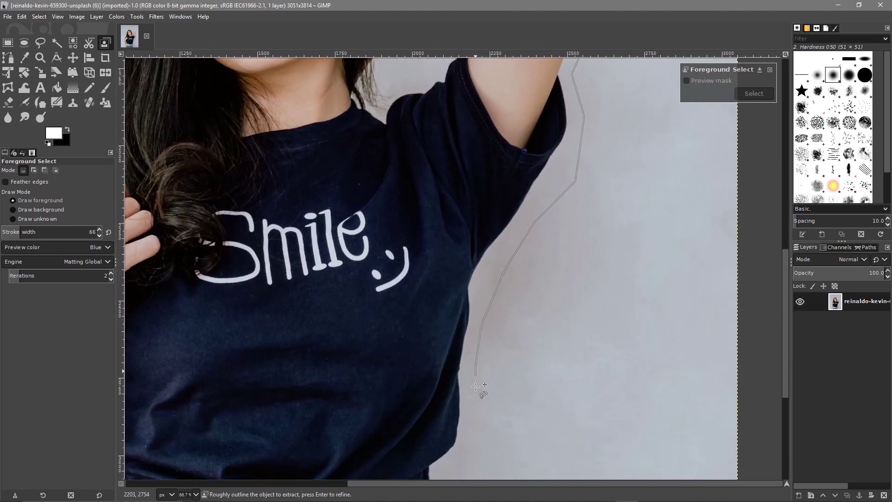
click(473, 424)
click(463, 461)
Step: Continue the foreground outline down the lower right side of the T-shirt, past the waist and along the jeans to the image's bottom edge
drag(463, 461, 499, 238)
click(491, 234)
click(495, 352)
click(513, 455)
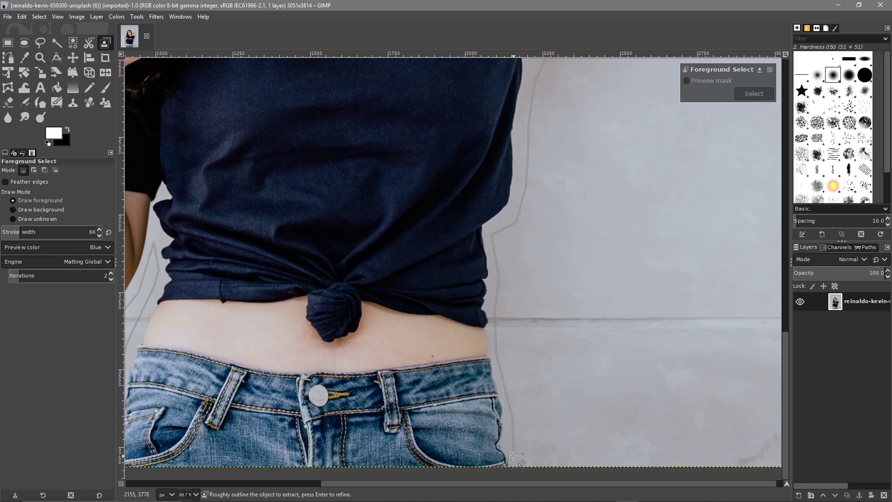
Step: Close the foreground outline below the image's bottom edge at its starting point, and confirm the rough outline for refinement
scroll(523, 438, down, 3)
click(527, 345)
drag(484, 356, 668, 352)
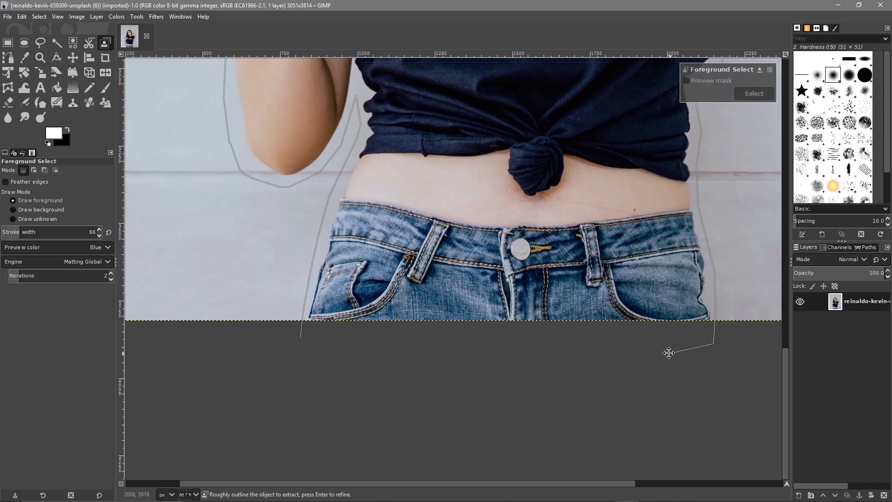
click(711, 343)
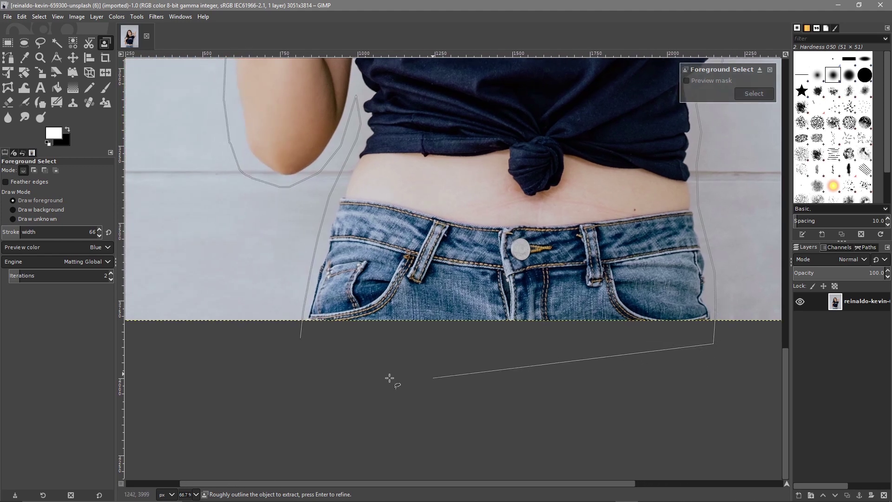
click(300, 338)
key(ctrl)
scroll(493, 242, down, 4)
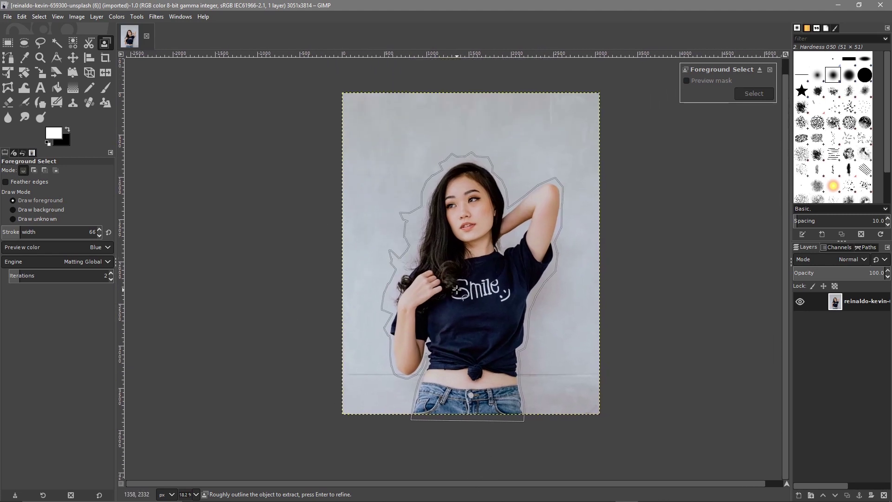
key(Return)
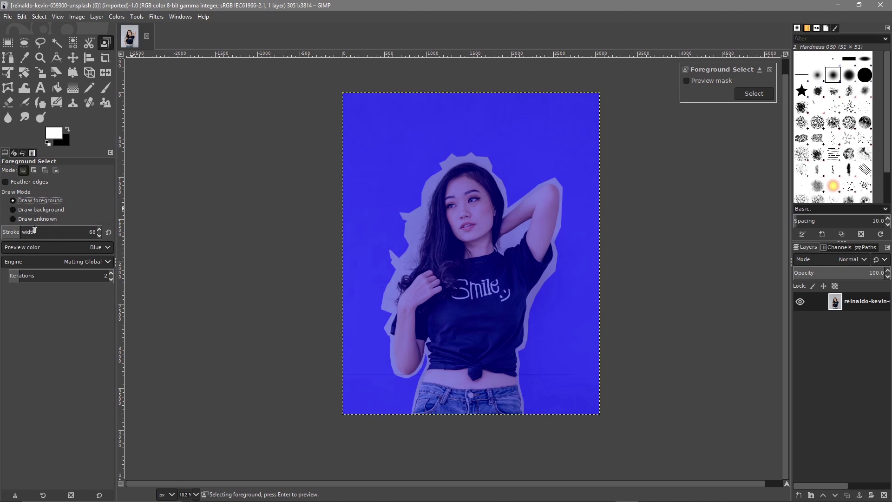
Step: Raise the refinement stroke width to 622 and try the red, green and gray preview colors, ending on blue
drag(20, 232, 74, 232)
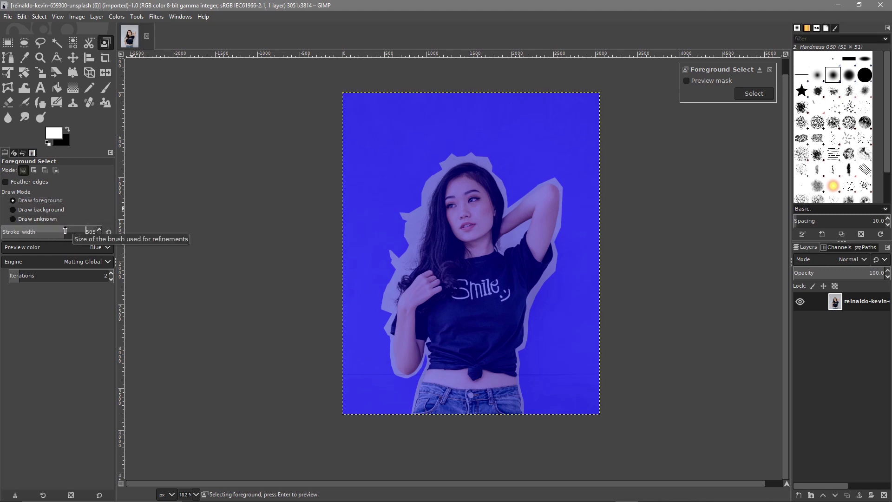
click(77, 247)
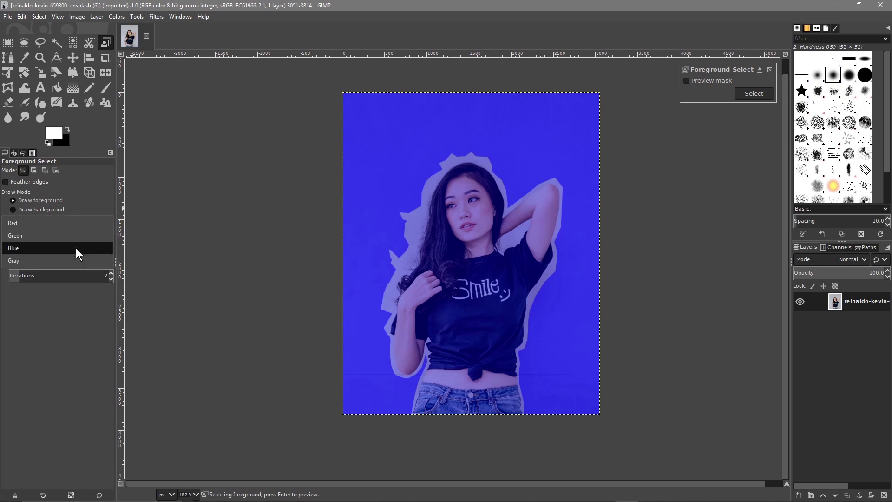
click(51, 224)
click(53, 247)
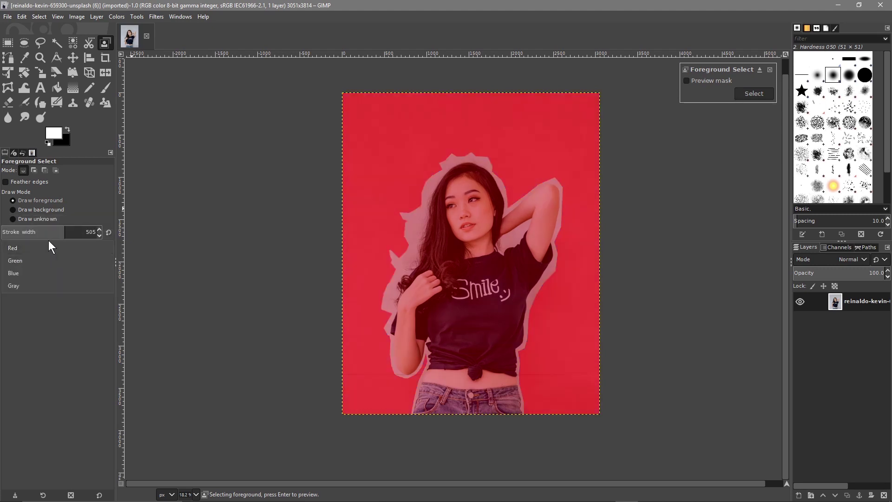
click(48, 258)
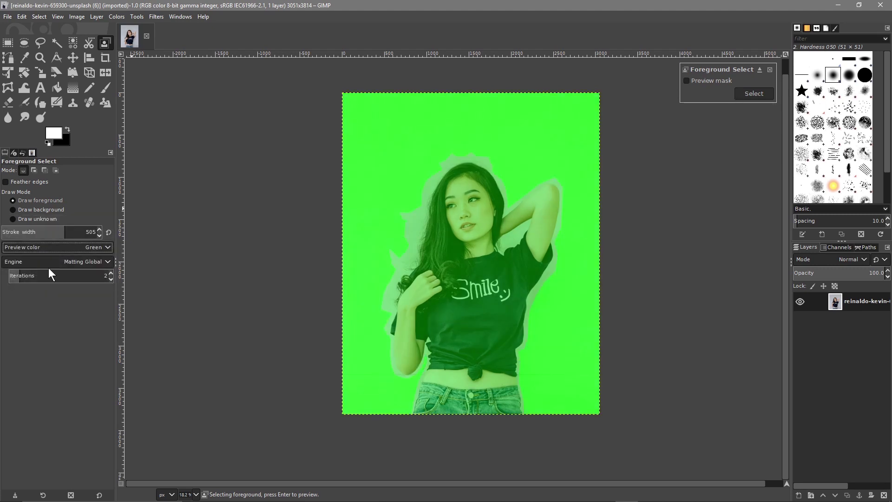
click(49, 248)
click(46, 271)
click(47, 248)
click(38, 235)
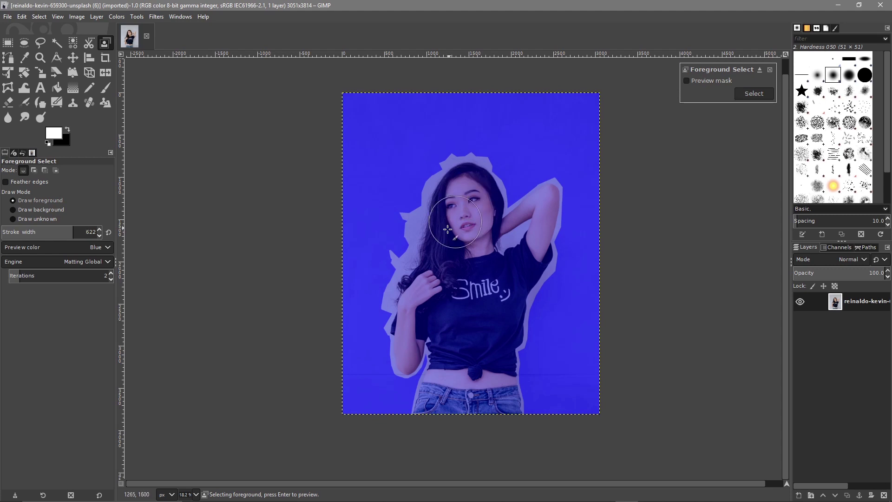
Step: Paint the foreground broadly over the face, down the T-shirt to the waist and jeans, and over the hand holding the hair
click(467, 191)
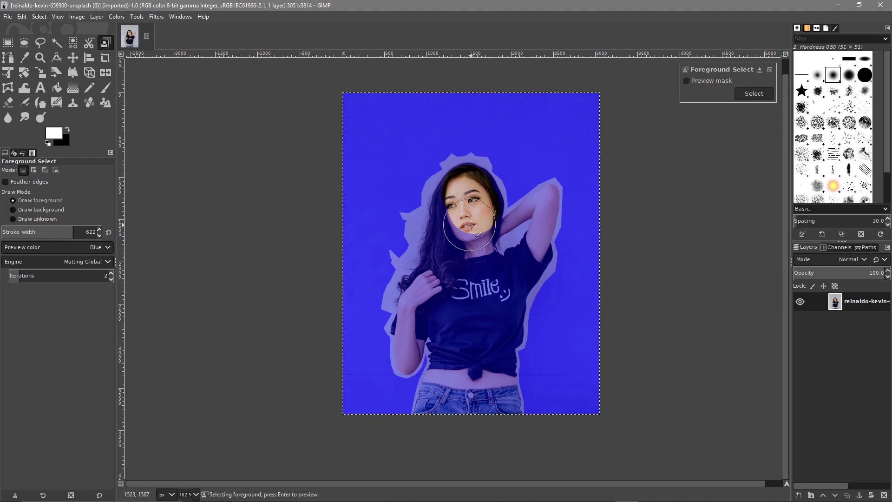
drag(470, 225, 471, 228)
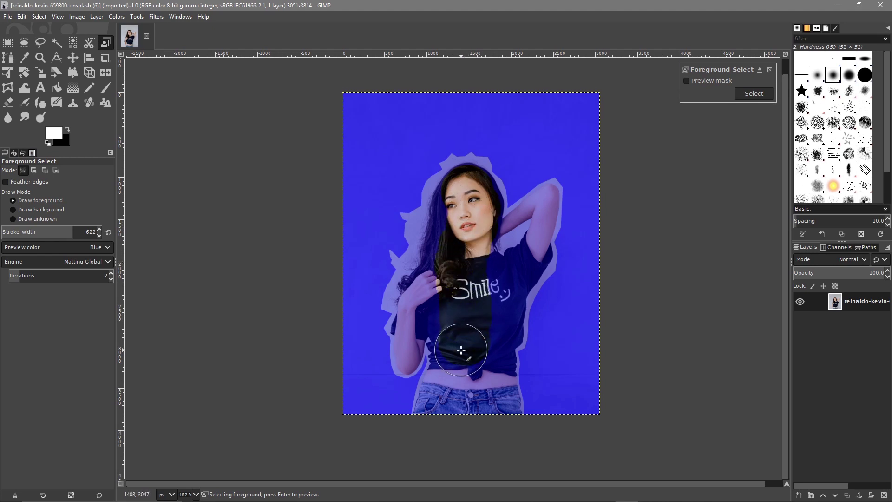
mouse_move(462, 365)
mouse_down()
mouse_move(447, 405)
mouse_move(490, 406)
mouse_up()
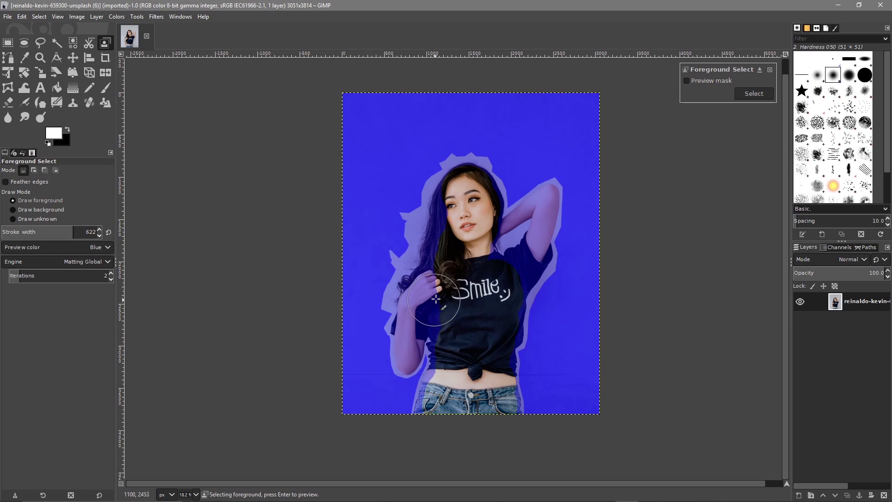
drag(435, 299, 445, 314)
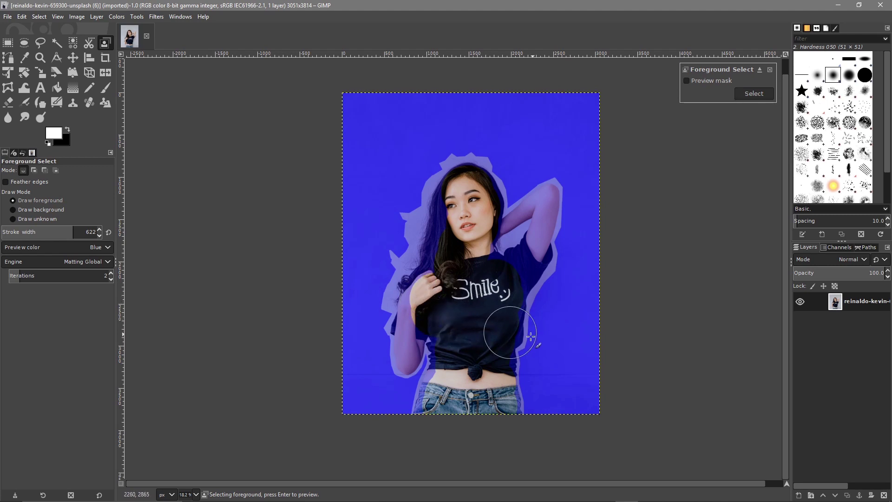
Step: Try painting the foreground over the right sleeve with the large stroke, and undo that stroke
scroll(564, 325, up, 4)
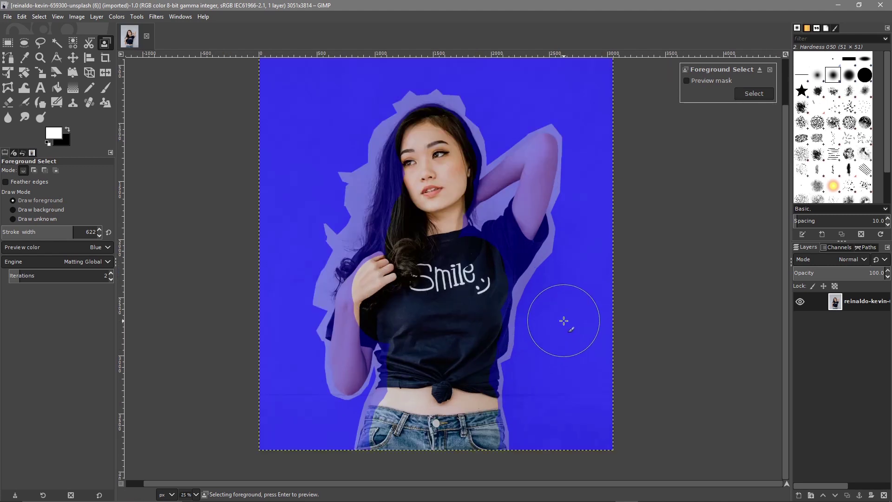
mouse_move(399, 215)
mouse_down()
mouse_move(365, 169)
mouse_move(376, 149)
mouse_move(453, 221)
mouse_move(479, 216)
mouse_move(458, 197)
mouse_move(470, 184)
mouse_move(446, 225)
mouse_up()
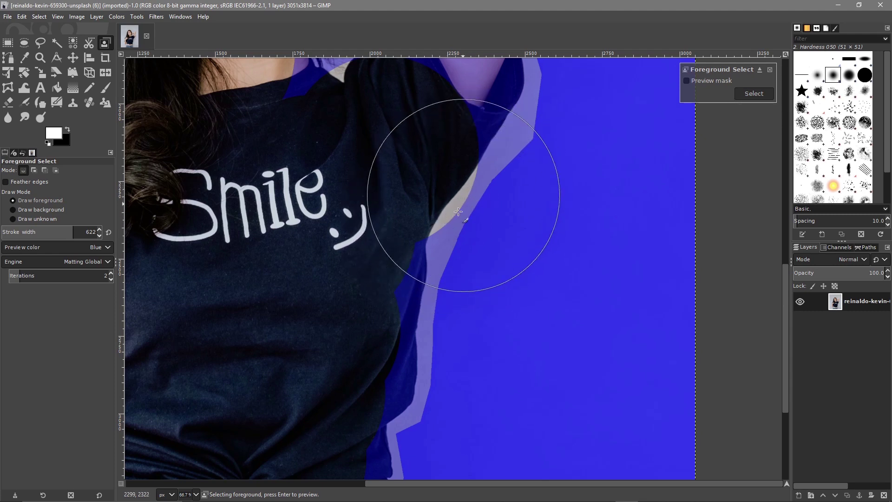
click(39, 16)
click(22, 16)
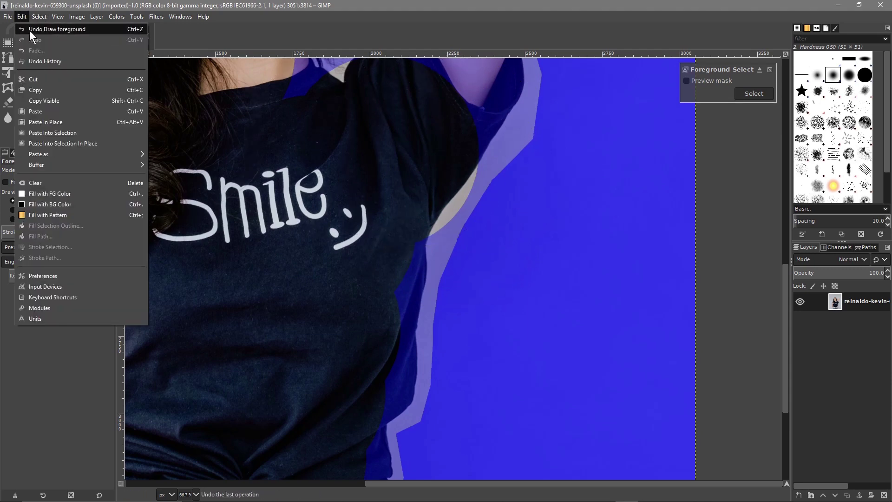
click(104, 30)
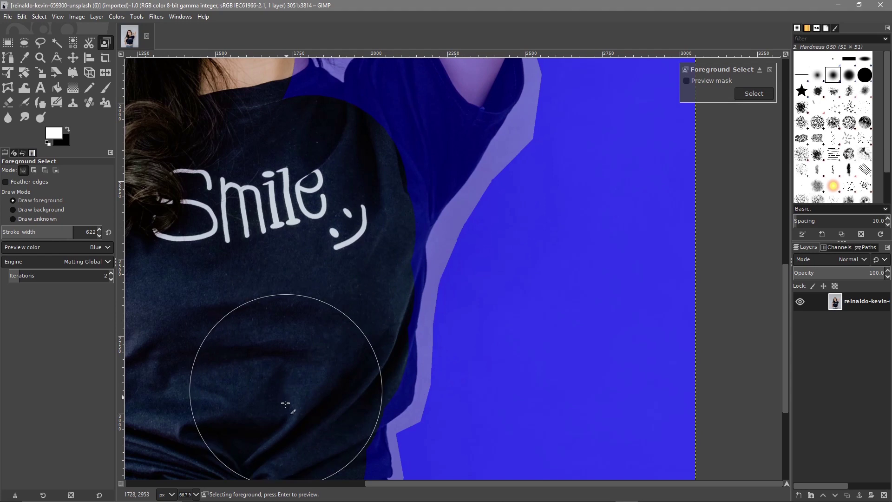
Step: Paint more foreground over the long hair and fingers between the chin and the hand
scroll(269, 362, down, 5)
click(289, 288)
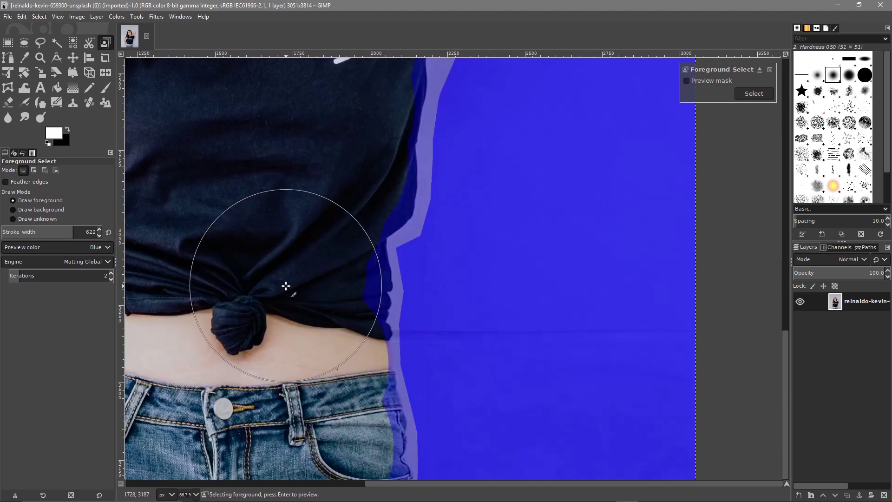
drag(258, 323, 484, 267)
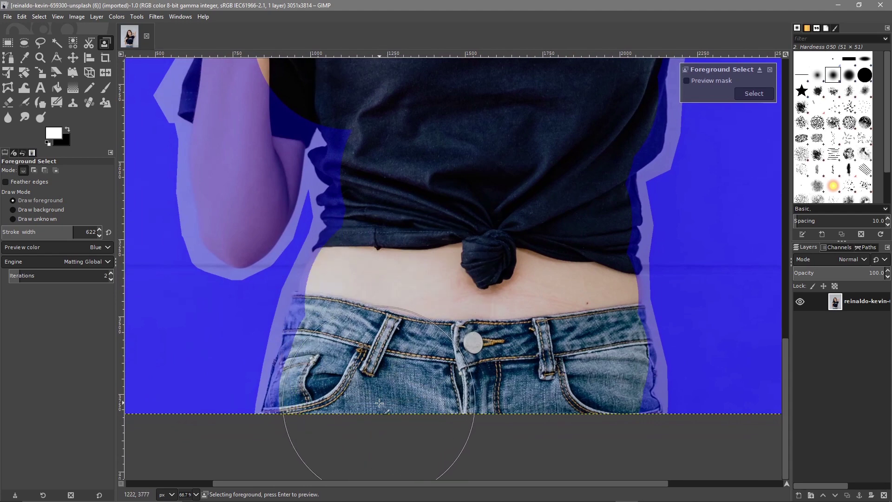
scroll(436, 222, up, 5)
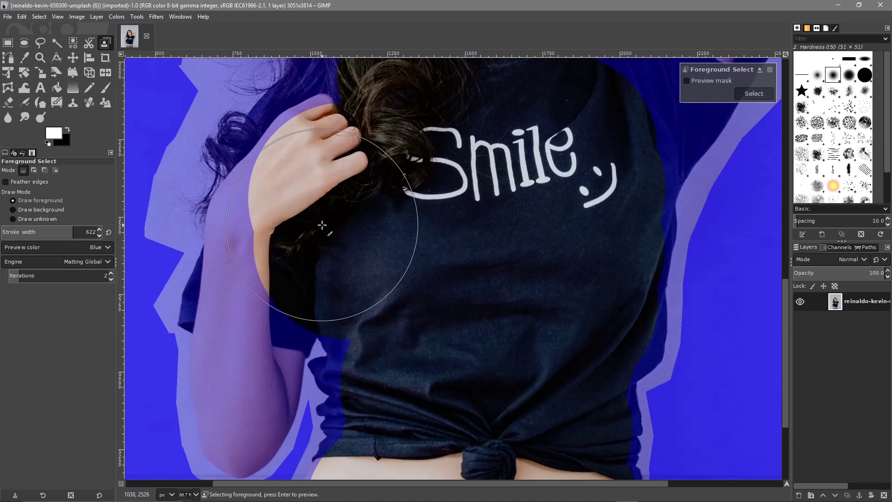
scroll(388, 249, up, 5)
drag(402, 320, 408, 250)
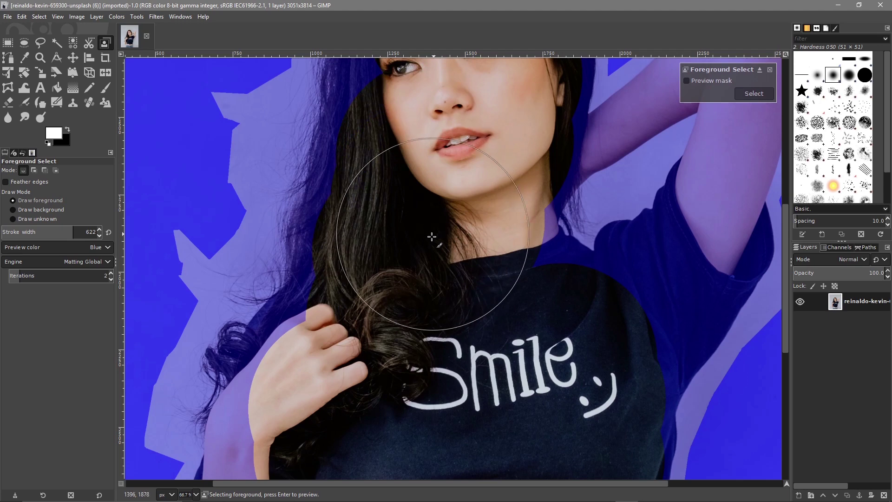
Step: Reduce the stroke width to 114 and paint the foreground over the dense hair on the left of the face, from cheek to forehead
scroll(422, 244, up, 3)
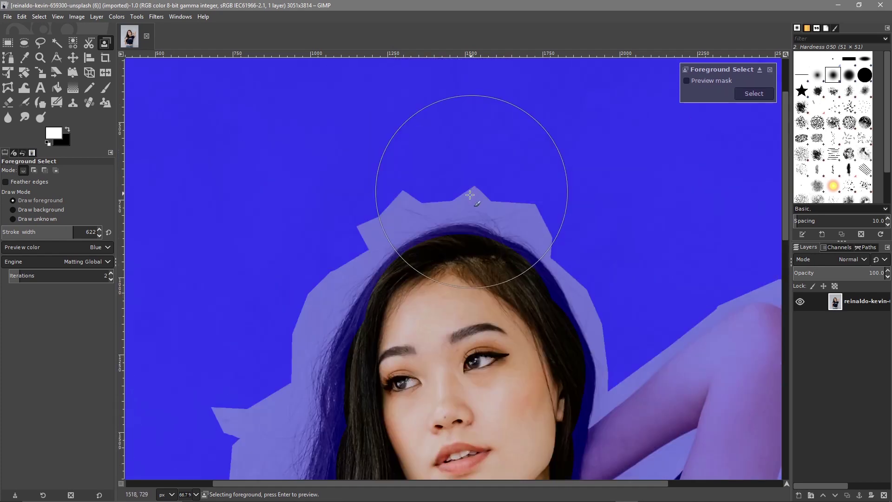
scroll(474, 193, up, 6)
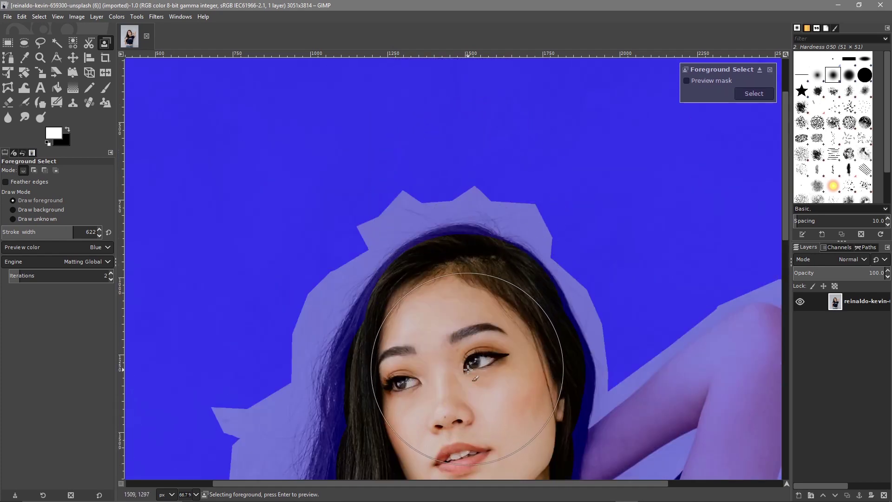
scroll(471, 358, down, 3)
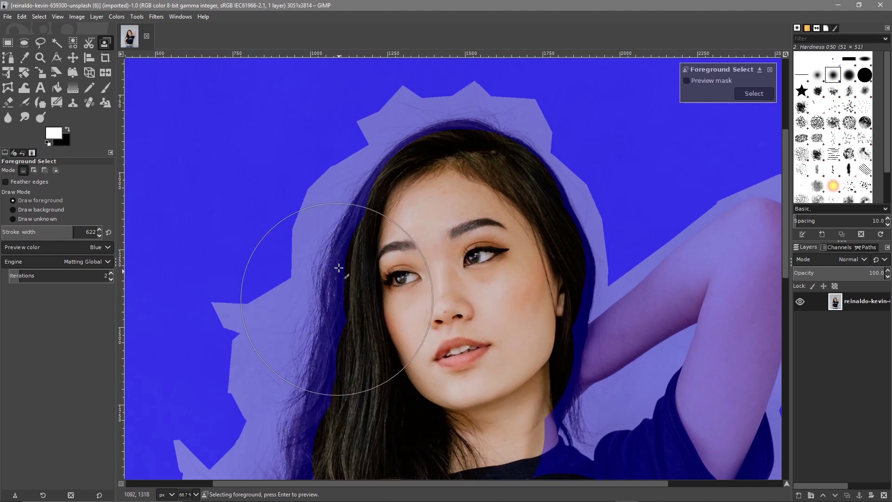
drag(59, 233, 65, 234)
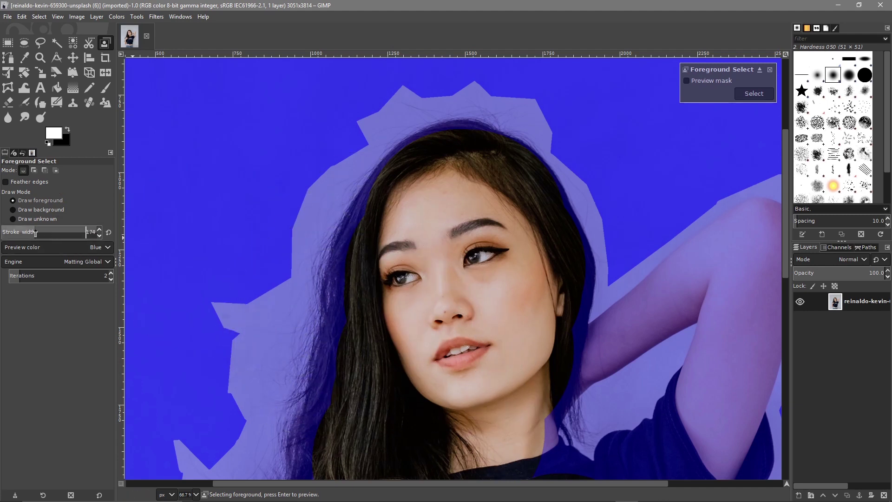
scroll(341, 235, up, 5)
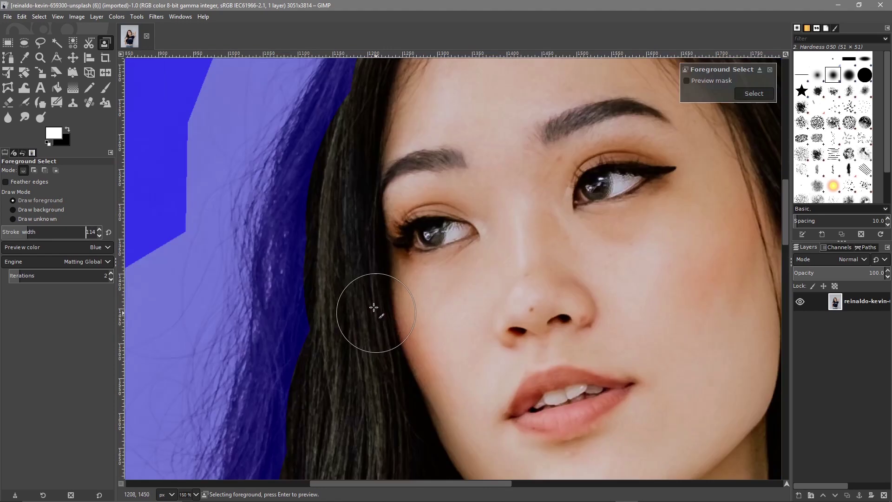
scroll(247, 274, down, 2)
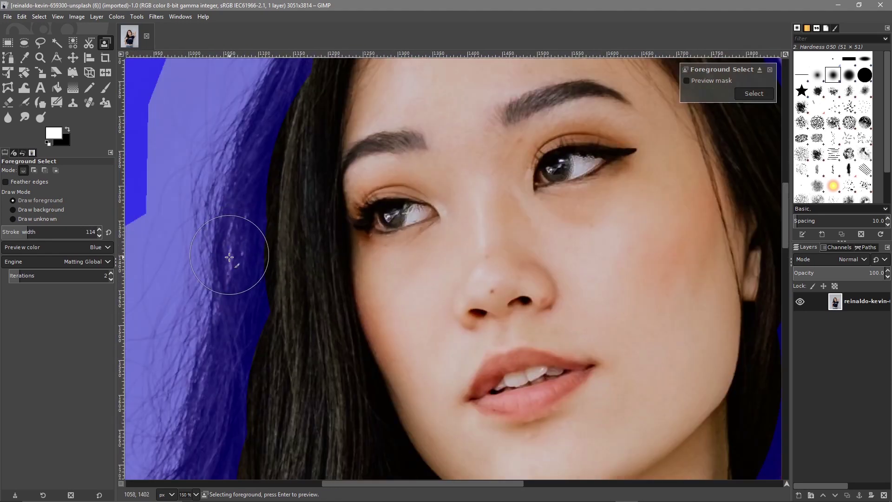
drag(288, 306, 281, 313)
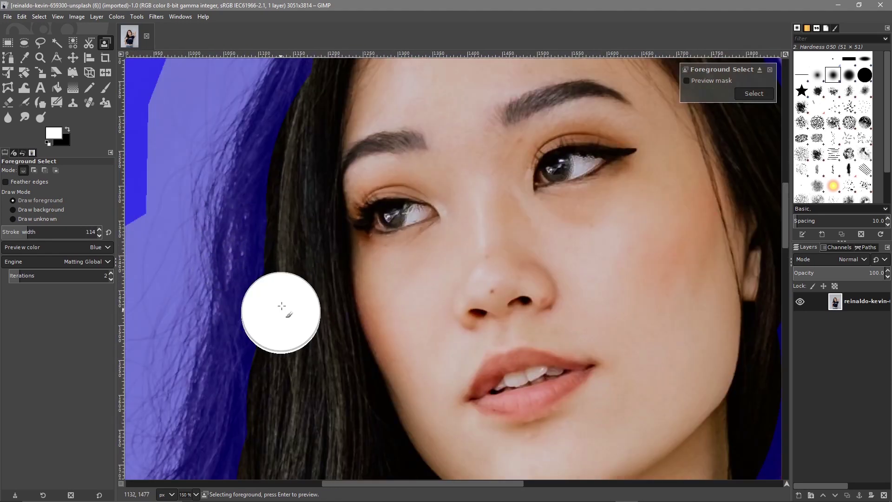
mouse_move(288, 255)
mouse_down()
mouse_move(304, 125)
mouse_move(306, 158)
mouse_up()
scroll(306, 158, up, 3)
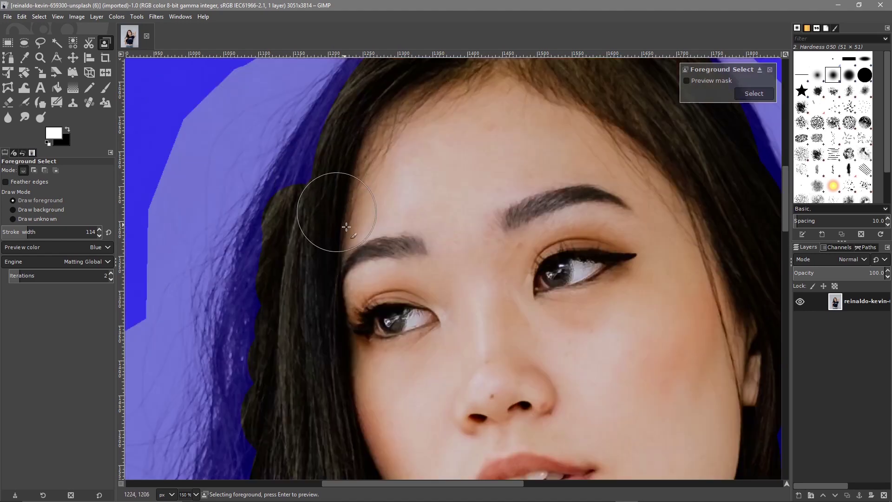
drag(322, 186, 355, 129)
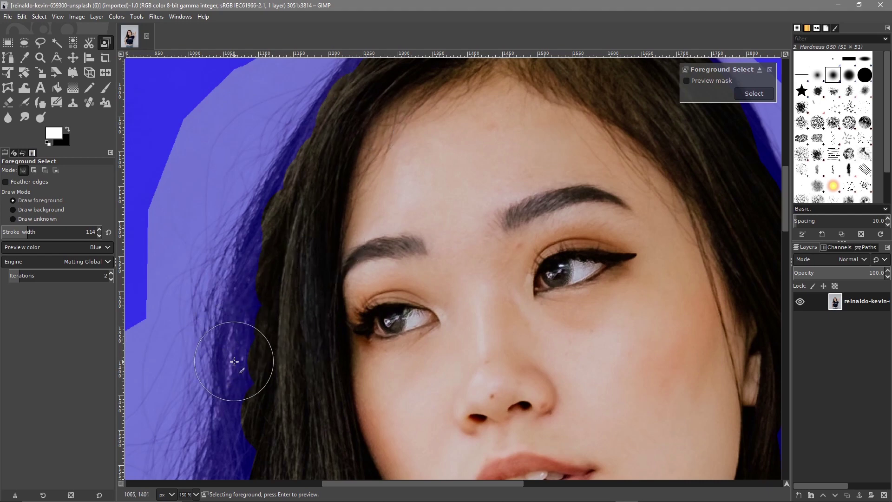
Step: Paint the foreground over the dense hair beside the cheek and neck, continuing over the hair edge onto the hand holding it
scroll(317, 391, down, 5)
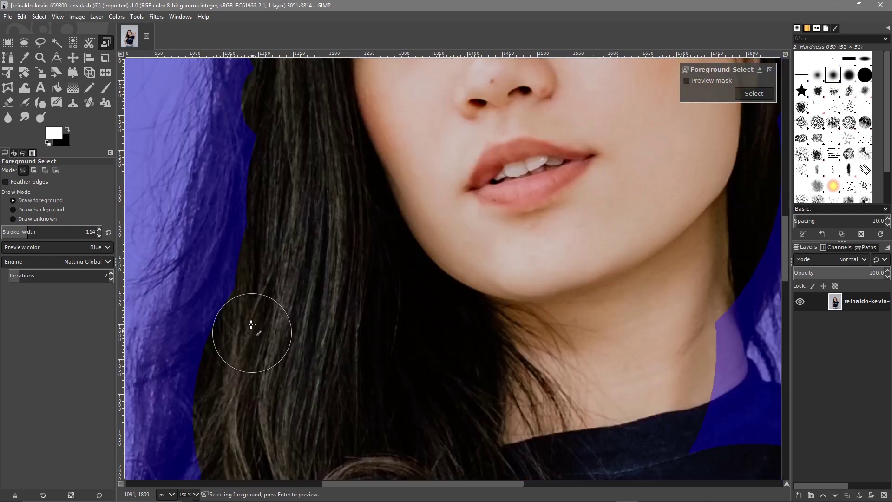
drag(262, 144, 250, 264)
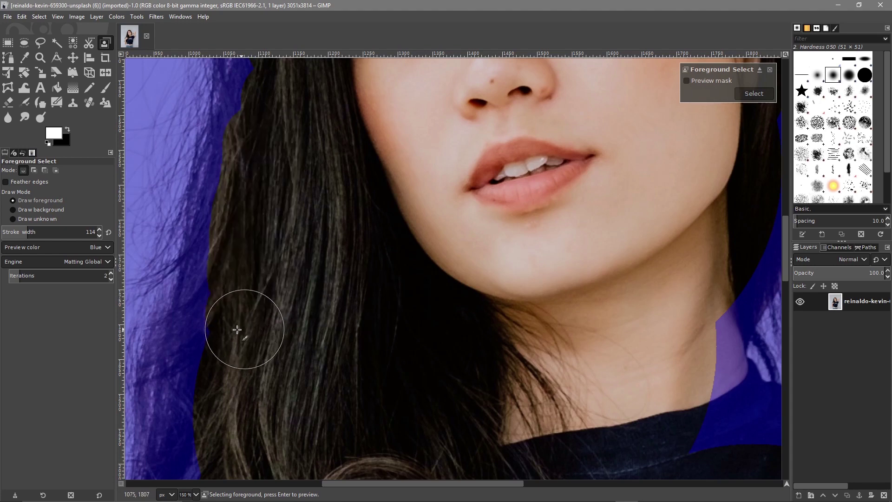
scroll(273, 394, down, 3)
scroll(257, 274, down, 2)
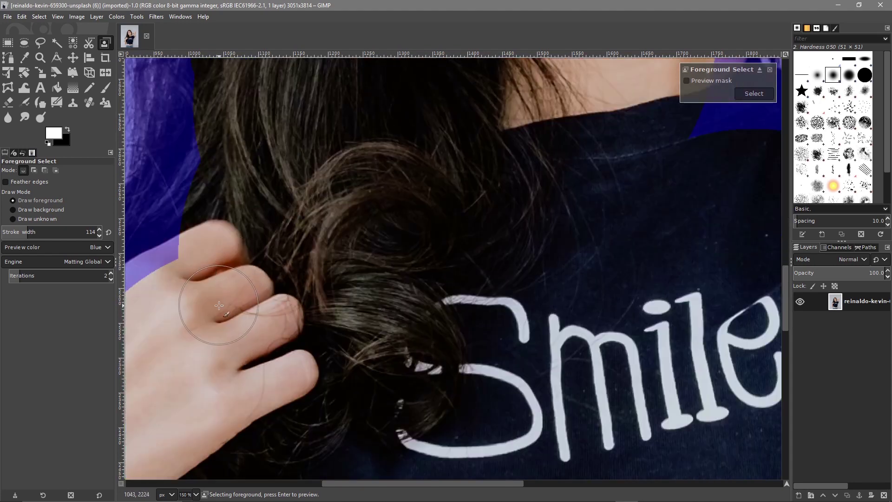
scroll(219, 305, left, 4)
scroll(407, 249, up, 1)
mouse_move(433, 149)
mouse_down()
mouse_move(436, 193)
mouse_move(391, 254)
mouse_move(355, 268)
mouse_move(329, 294)
mouse_move(297, 364)
mouse_move(323, 371)
mouse_move(452, 250)
mouse_move(397, 333)
mouse_move(437, 339)
mouse_up()
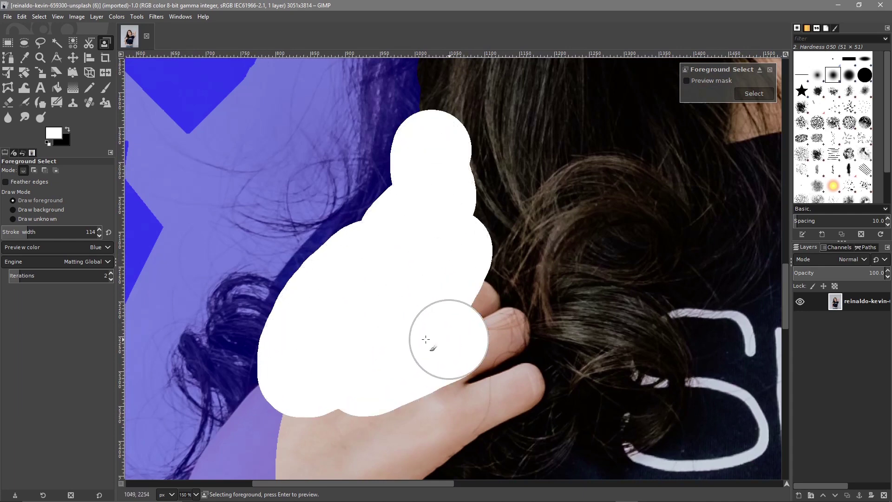
key(ctrl+z)
Step: Paint the foreground over the back of the wrist and the upper forearm below the hand holding the hair
scroll(295, 258, down, 5)
mouse_move(282, 218)
mouse_down()
mouse_move(227, 292)
mouse_move(213, 374)
mouse_move(225, 376)
mouse_up()
key(ctrl+z)
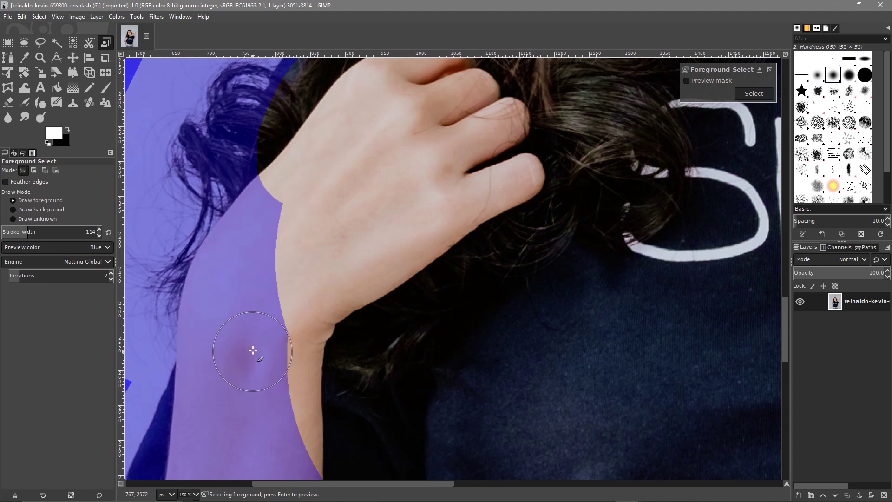
mouse_move(282, 214)
mouse_down()
mouse_move(222, 308)
mouse_move(214, 378)
mouse_move(243, 354)
mouse_up()
key(ctrl+z)
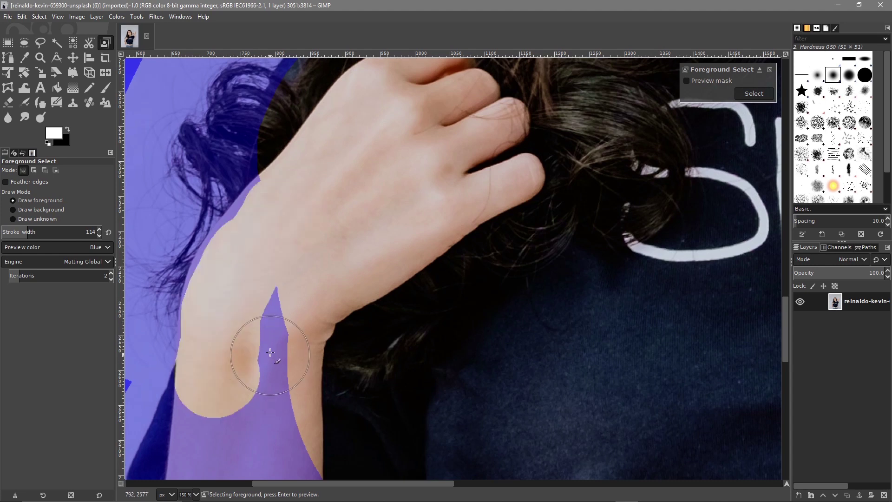
mouse_move(278, 216)
mouse_down()
mouse_move(227, 303)
mouse_move(215, 412)
mouse_move(235, 400)
mouse_up()
Step: Fill the unpainted wedge below the wrist with foreground and extend the paint down the middle of the forearm
scroll(230, 394, up, 2)
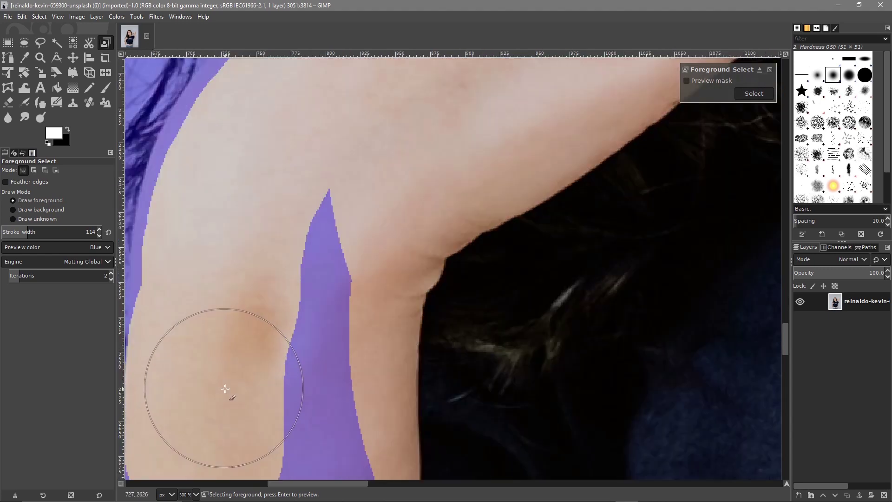
key(space)
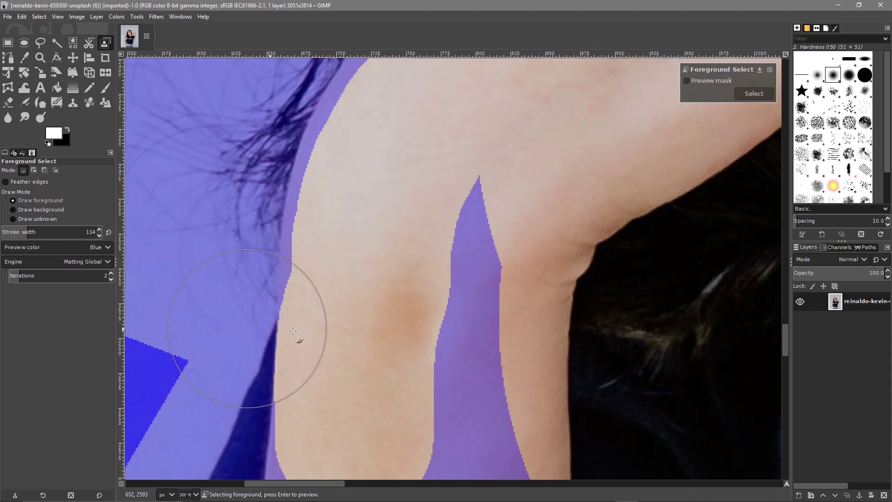
mouse_move(486, 219)
mouse_down()
mouse_move(477, 322)
mouse_move(454, 334)
mouse_up()
scroll(444, 288, down, 5)
drag(430, 195, 423, 399)
Step: Paint the foreground over the sleeve edge behind the forearm and over the rest of the lowered arm down to the elbow
scroll(418, 286, down, 3)
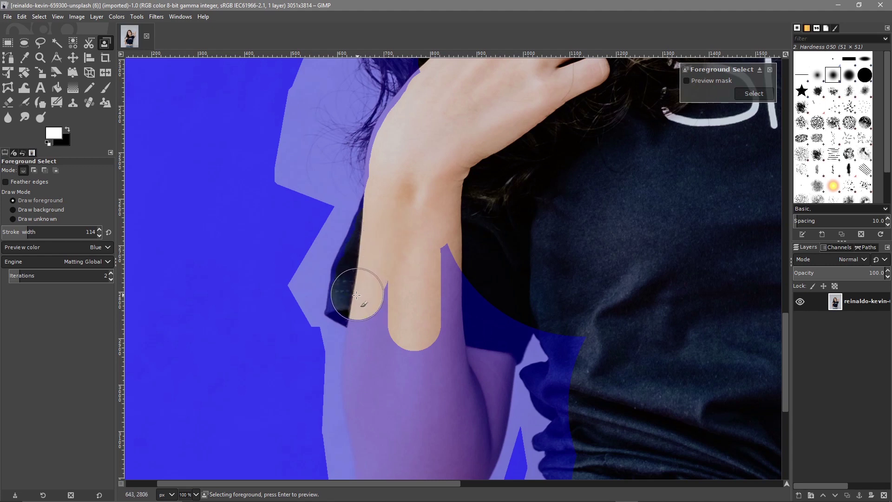
mouse_move(356, 299)
mouse_down()
mouse_move(413, 302)
mouse_move(385, 298)
mouse_move(392, 343)
mouse_up()
mouse_move(427, 249)
mouse_down()
mouse_move(439, 312)
mouse_move(459, 310)
mouse_move(466, 286)
mouse_move(482, 321)
mouse_move(503, 322)
mouse_move(476, 399)
mouse_up()
drag(427, 325, 430, 385)
scroll(417, 381, down, 3)
scroll(417, 381, down, 3)
mouse_move(429, 223)
mouse_down()
mouse_move(463, 244)
mouse_move(432, 296)
mouse_move(417, 302)
mouse_move(396, 285)
mouse_move(414, 227)
mouse_move(399, 149)
mouse_move(391, 126)
mouse_move(379, 125)
mouse_move(373, 175)
mouse_move(388, 265)
mouse_up()
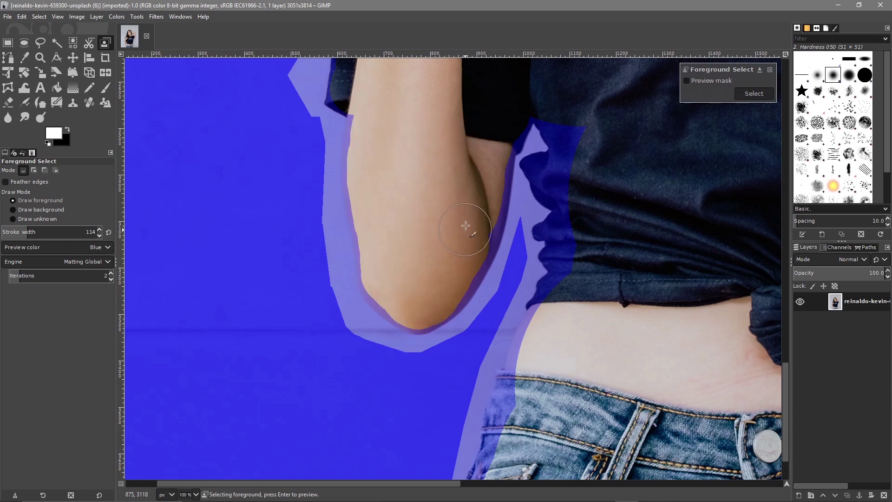
drag(472, 225, 440, 285)
drag(482, 166, 467, 217)
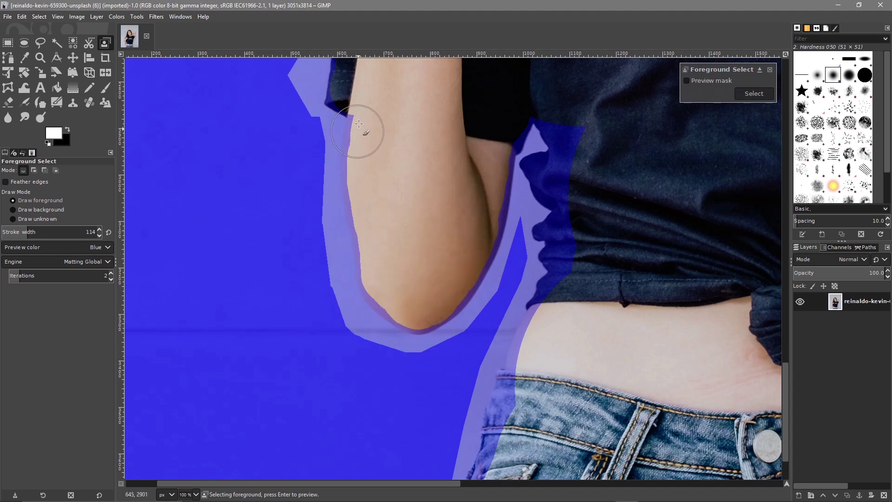
Step: Paint the foreground along the T-shirt folds facing the elbow, refining the sleeve and armpit gap edges with a stroke width of 22
drag(583, 141, 571, 137)
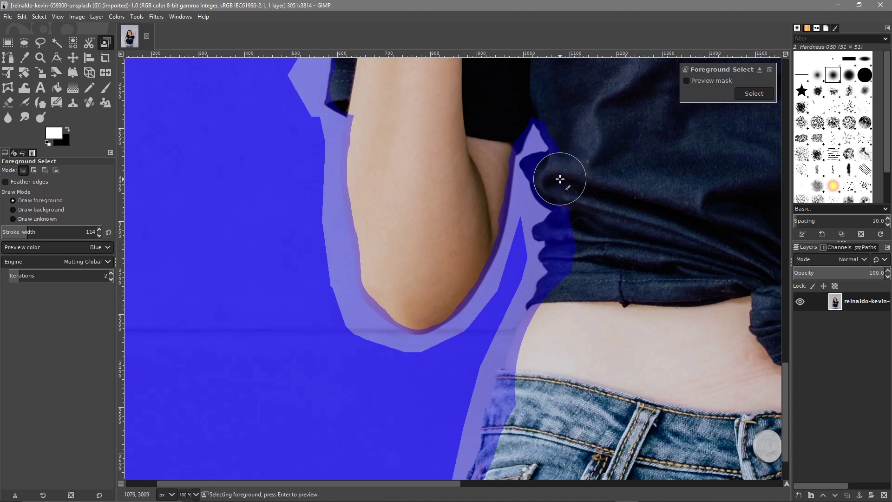
drag(581, 230, 575, 234)
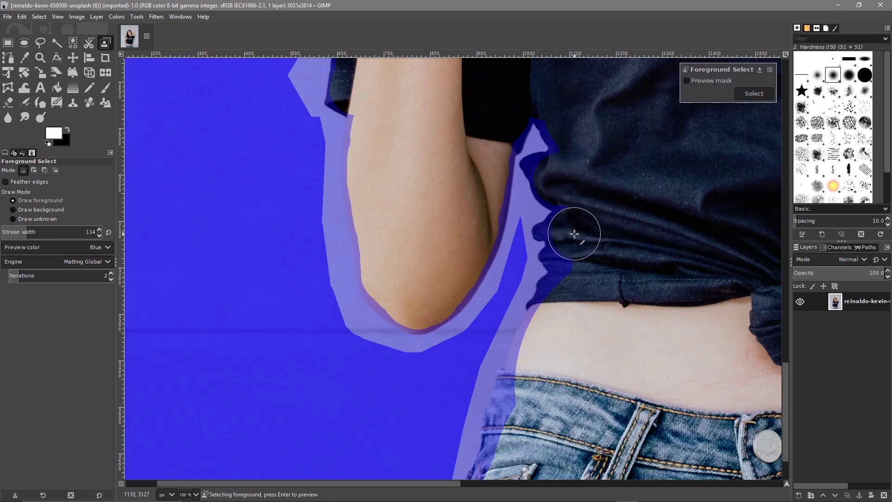
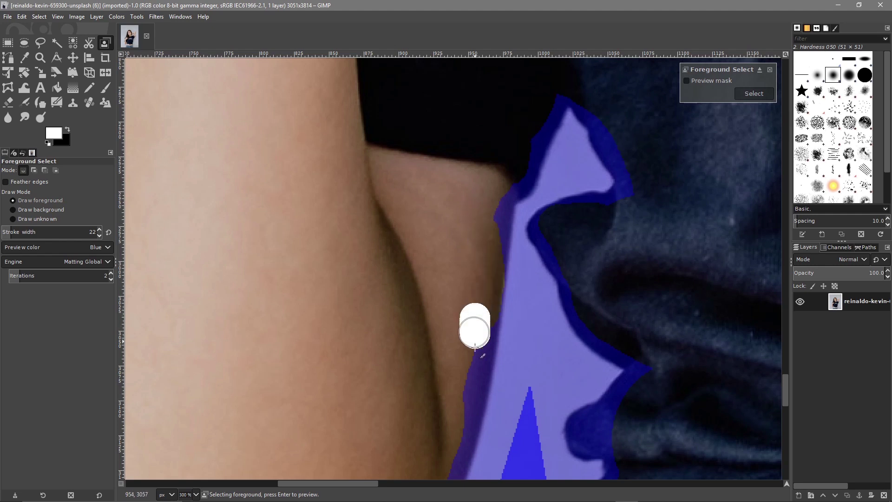
key(minus)
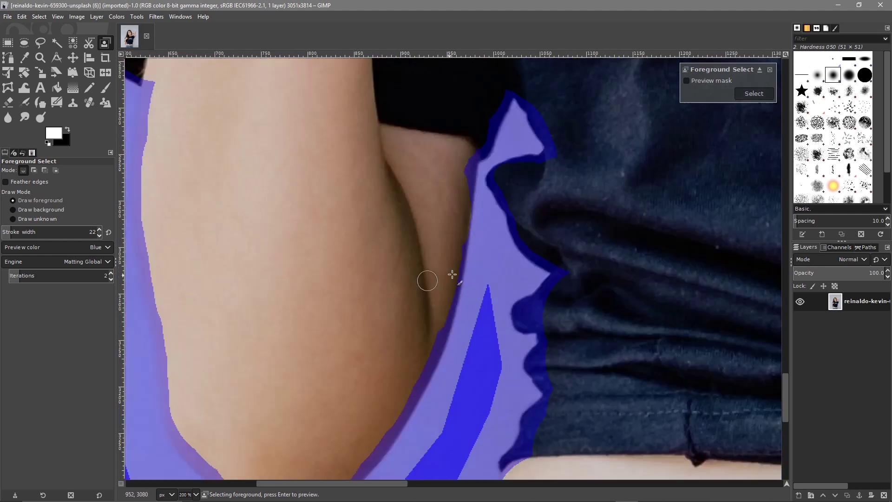
drag(453, 167, 463, 153)
drag(501, 95, 467, 151)
drag(537, 101, 574, 162)
Step: Set the stroke width to 46 and paint the foreground down the T-shirt's outer edge below the raised arm
scroll(603, 299, down, 4)
scroll(411, 296, up, 1)
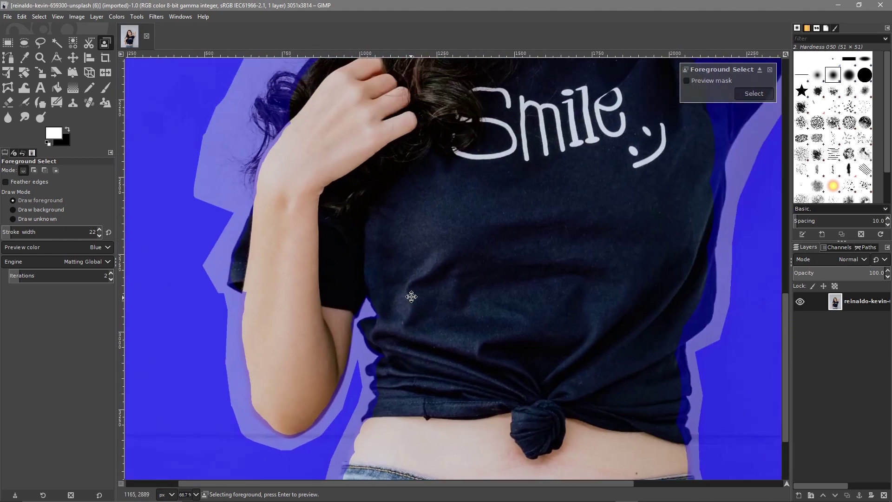
scroll(468, 235, right, 5)
scroll(467, 235, up, 1)
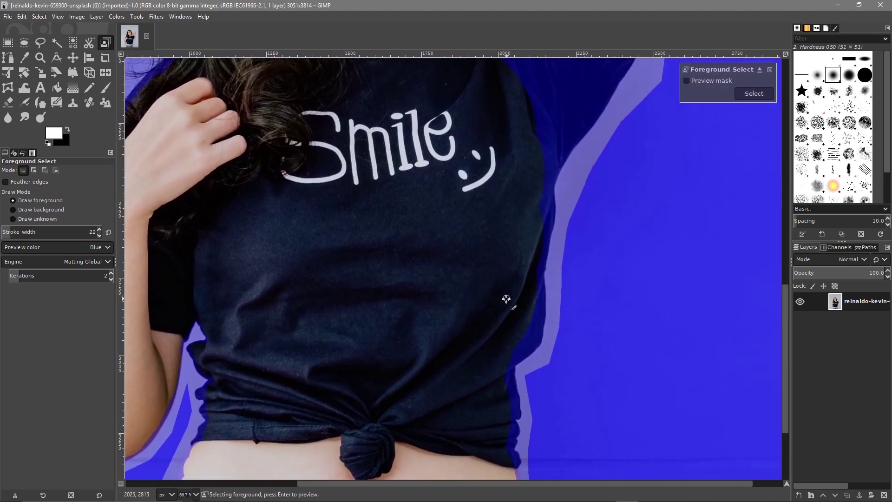
scroll(507, 298, up, 3)
drag(17, 233, 24, 233)
mouse_move(590, 273)
mouse_down()
mouse_move(600, 329)
mouse_move(587, 394)
mouse_move(553, 438)
mouse_move(527, 453)
mouse_up()
scroll(548, 373, down, 5)
mouse_move(492, 202)
mouse_down()
mouse_move(519, 317)
mouse_move(510, 321)
mouse_move(501, 372)
mouse_move(503, 381)
mouse_move(516, 376)
mouse_move(506, 412)
mouse_up()
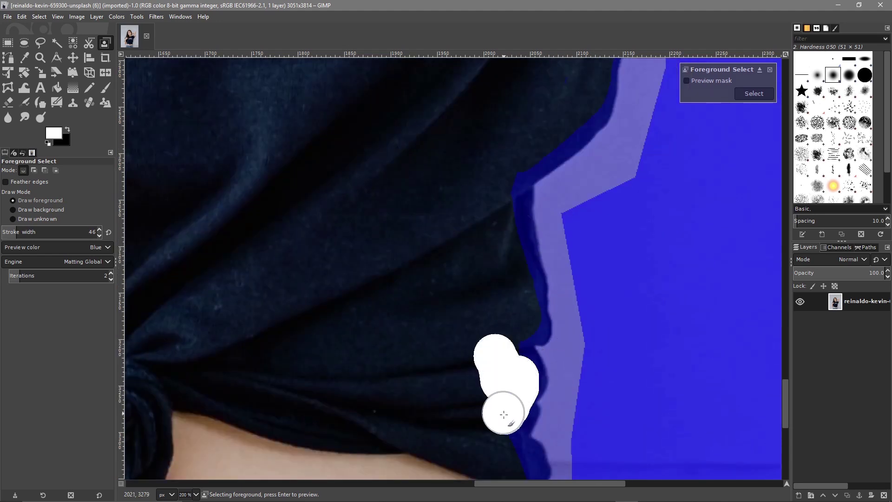
Step: Paint the foreground over the T-shirt hem, bare waist and jeans edge on the same side of the body
scroll(498, 418, down, 5)
mouse_move(516, 270)
mouse_down()
mouse_move(517, 245)
mouse_move(517, 292)
mouse_up()
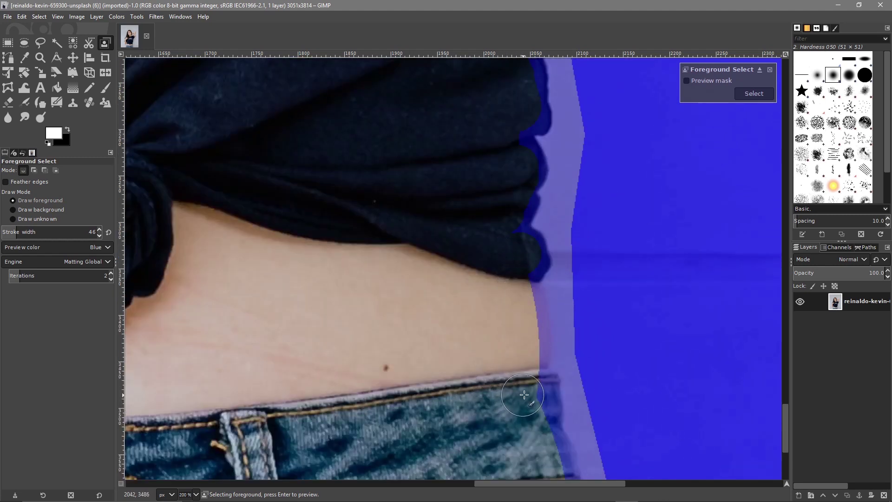
drag(532, 407, 552, 466)
drag(521, 378, 524, 293)
click(522, 294)
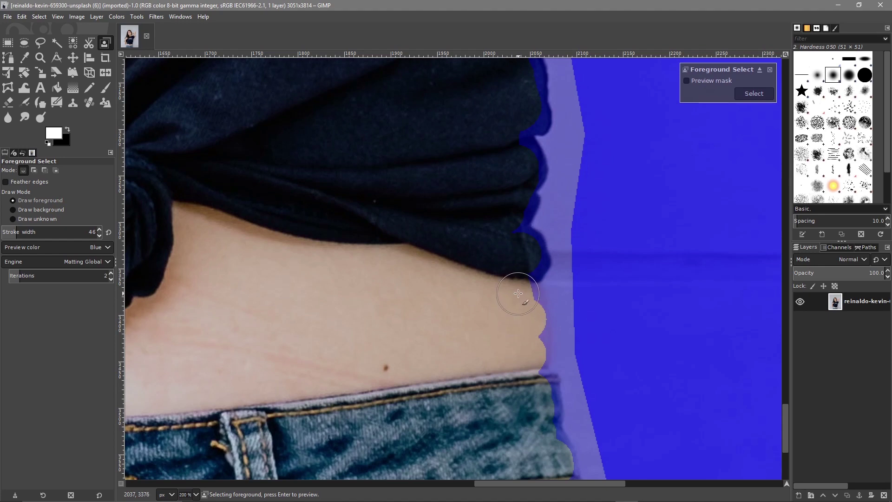
drag(512, 290, 522, 334)
Step: Increase the stroke width to 266 and paint the foreground over the shoulder, sleeve, raised upper arm and T-shirt side beneath it
ctrl+scroll(412, 252, down, 3)
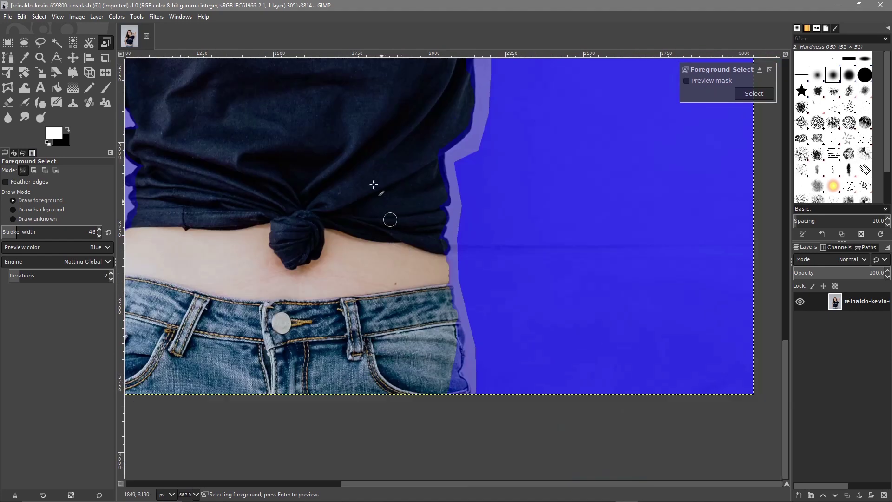
scroll(369, 259, up, 5)
scroll(369, 255, up, 4)
scroll(370, 255, right, 1)
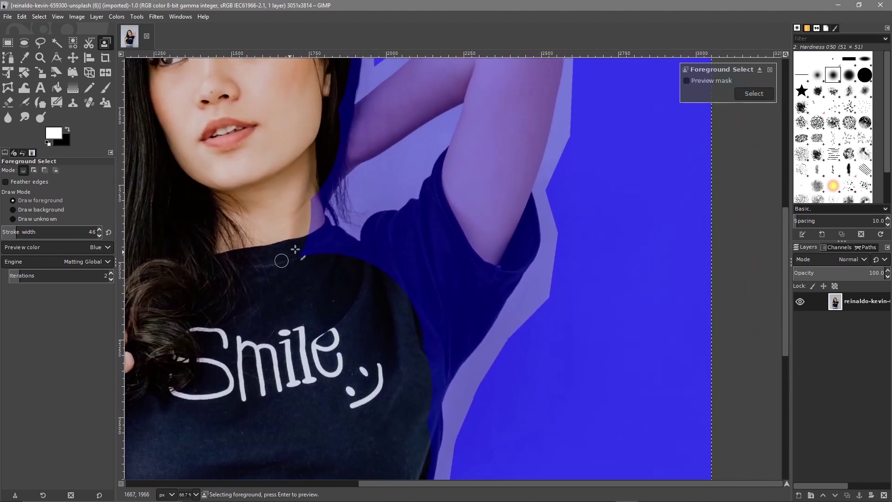
click(45, 233)
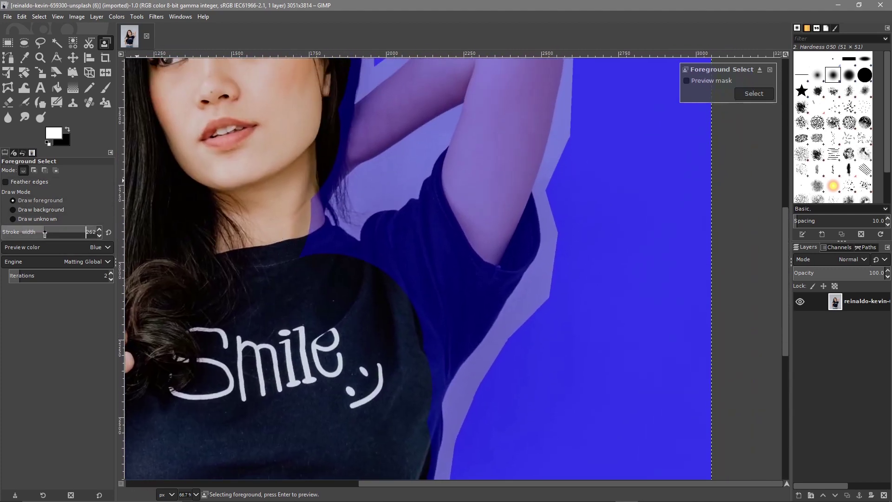
mouse_move(278, 252)
mouse_down()
mouse_move(295, 258)
mouse_move(274, 264)
mouse_move(344, 295)
mouse_move(382, 295)
mouse_move(412, 265)
mouse_move(397, 256)
mouse_move(436, 249)
mouse_move(481, 197)
mouse_move(509, 115)
mouse_move(498, 125)
mouse_move(498, 169)
mouse_move(577, 199)
mouse_move(508, 199)
mouse_move(518, 132)
mouse_up()
scroll(506, 177, up, 3)
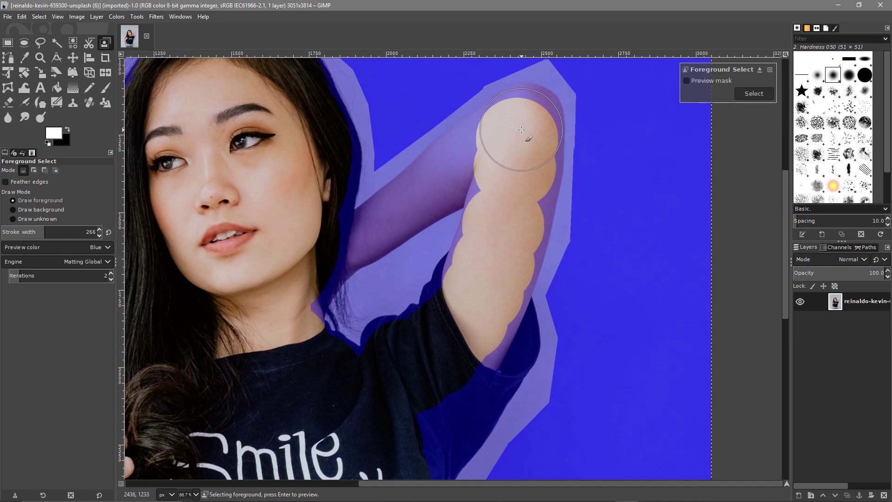
mouse_move(521, 130)
mouse_down()
mouse_move(509, 217)
mouse_move(473, 324)
mouse_move(432, 408)
mouse_move(404, 392)
mouse_up()
scroll(408, 335, down, 5)
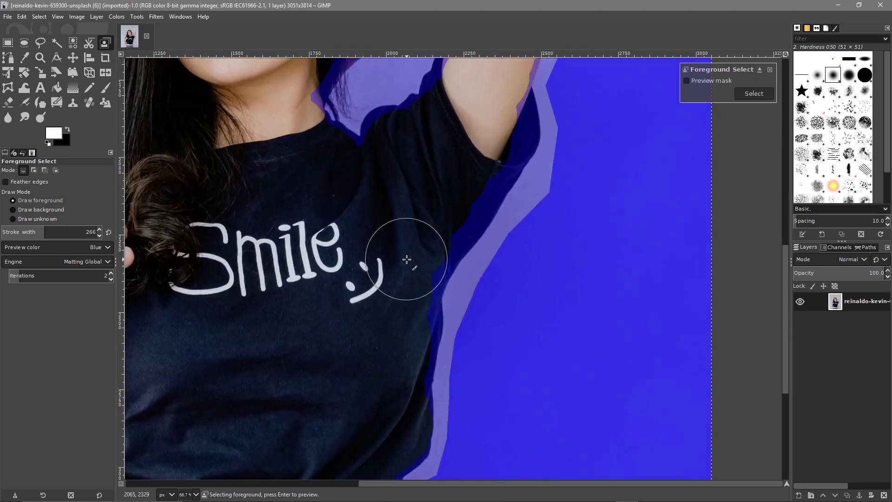
mouse_move(398, 299)
mouse_down()
mouse_move(421, 250)
mouse_move(417, 236)
mouse_move(467, 183)
mouse_move(495, 119)
mouse_move(485, 147)
mouse_move(453, 164)
mouse_move(433, 238)
mouse_move(398, 280)
mouse_move(436, 186)
mouse_move(404, 190)
mouse_move(397, 153)
mouse_move(399, 206)
mouse_move(345, 177)
mouse_move(445, 182)
mouse_move(412, 175)
mouse_up()
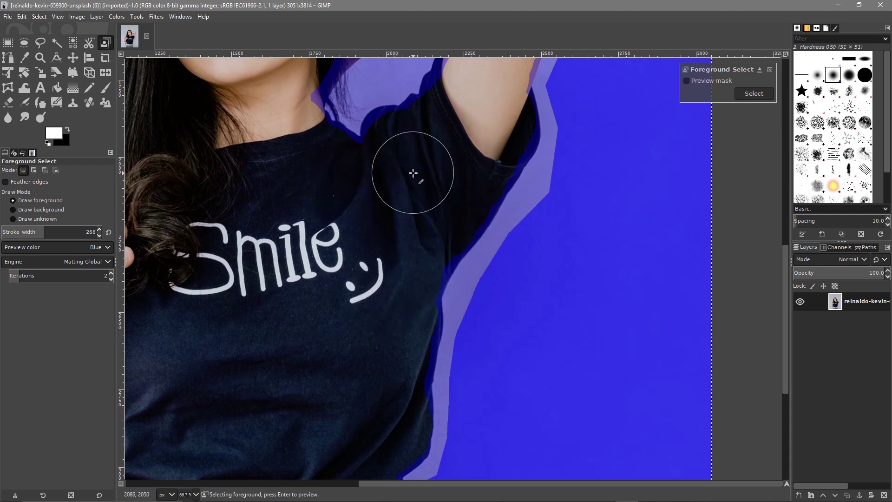
Step: Paint the foreground over the raised elbow, then reduce the stroke width to 121 and paint along the forearm behind the head
scroll(381, 293, up, 5)
scroll(381, 293, right, 2)
scroll(350, 414, up, 1)
scroll(350, 414, left, 1)
drag(459, 215, 468, 182)
drag(48, 233, 28, 234)
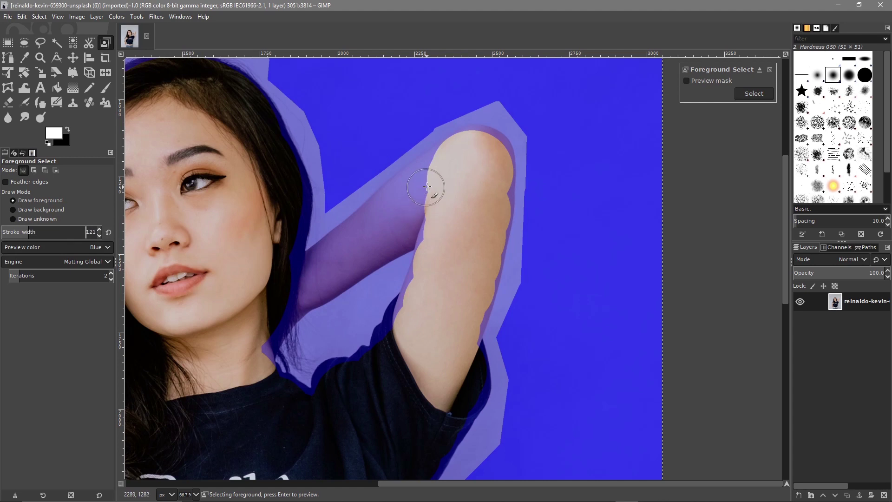
mouse_move(427, 182)
mouse_down()
mouse_move(358, 243)
mouse_move(286, 274)
mouse_up()
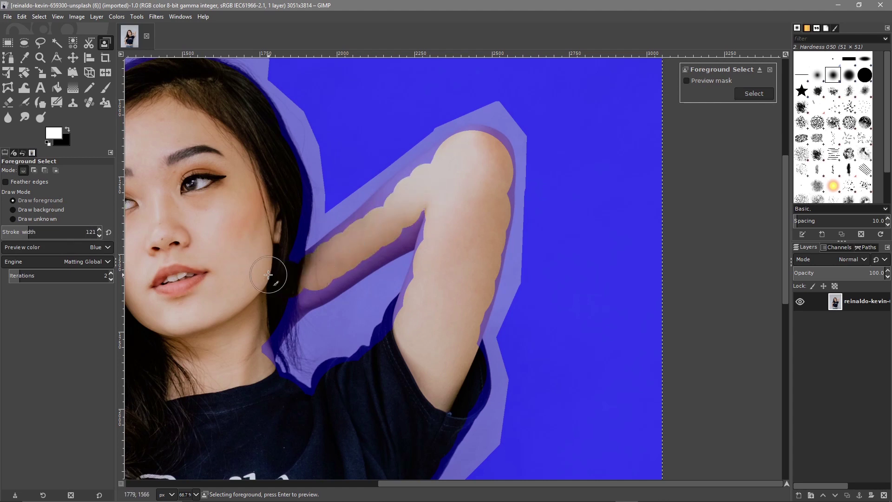
Step: Paint the foreground over the hair edge beside the ear and down along the neck to the collar
mouse_move(316, 304)
mouse_down()
mouse_move(278, 286)
mouse_move(281, 253)
mouse_up()
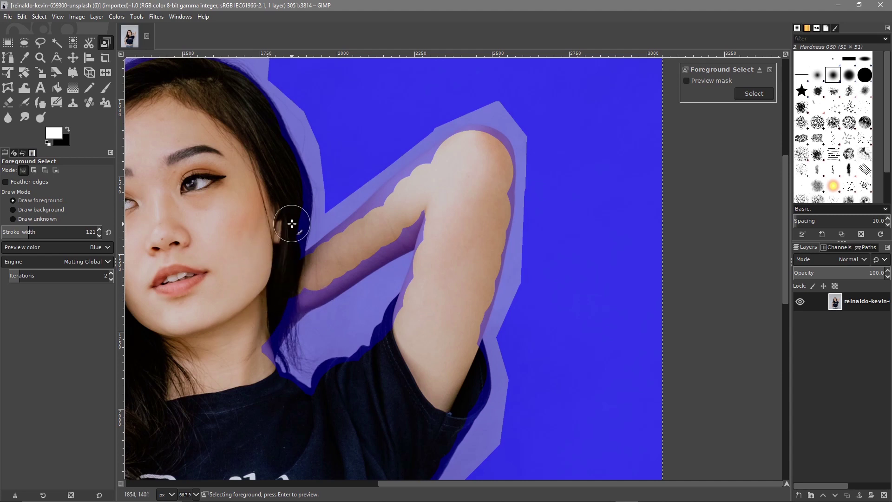
drag(288, 187, 286, 241)
drag(298, 289, 293, 292)
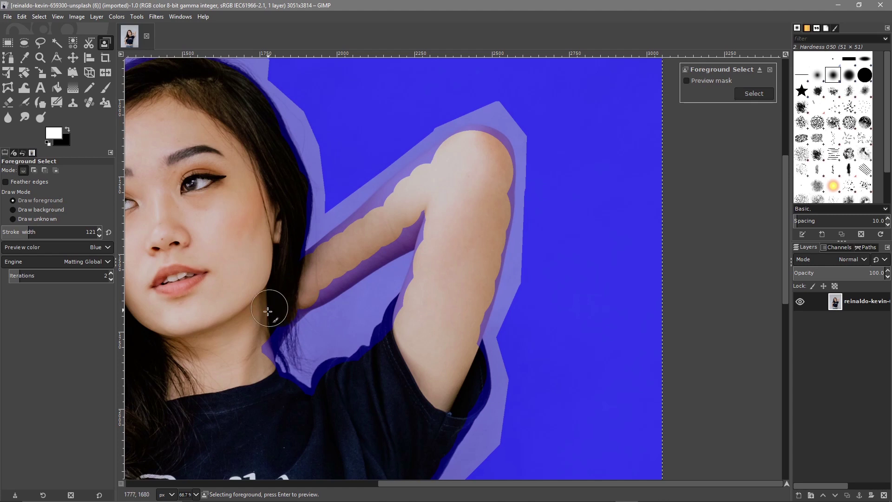
drag(263, 321, 260, 325)
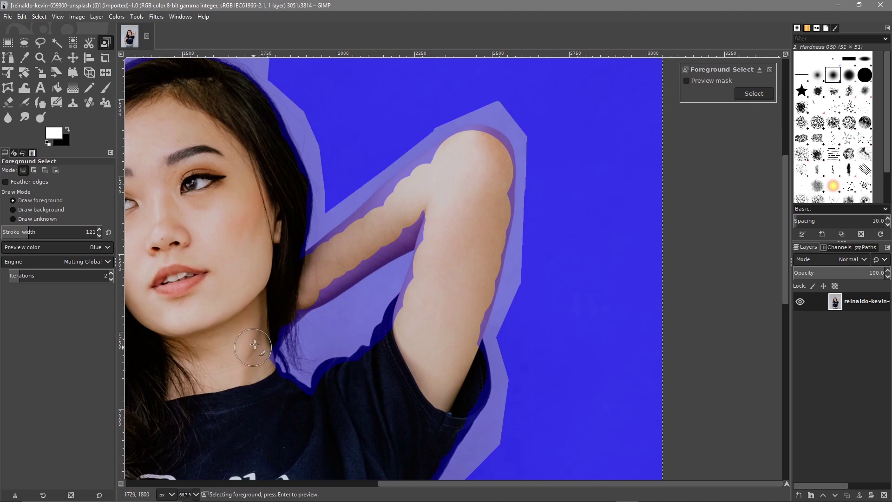
Step: Paint the foreground over the remaining edges of the raised forearm and along the top of the sleeve and shoulder
drag(425, 210, 314, 283)
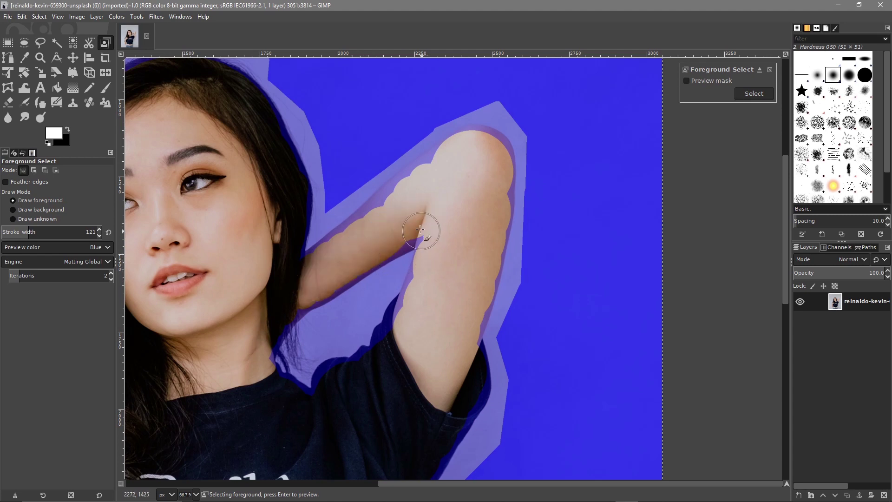
drag(438, 170, 344, 252)
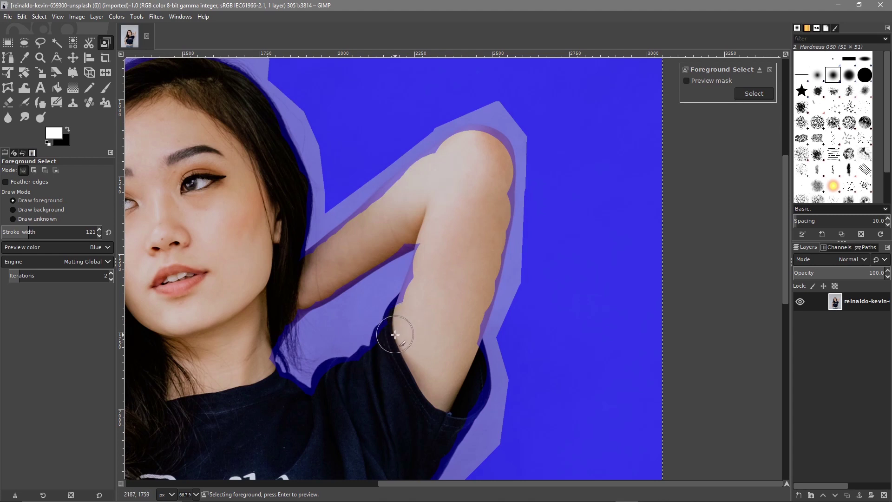
drag(390, 338, 390, 368)
drag(329, 383, 333, 378)
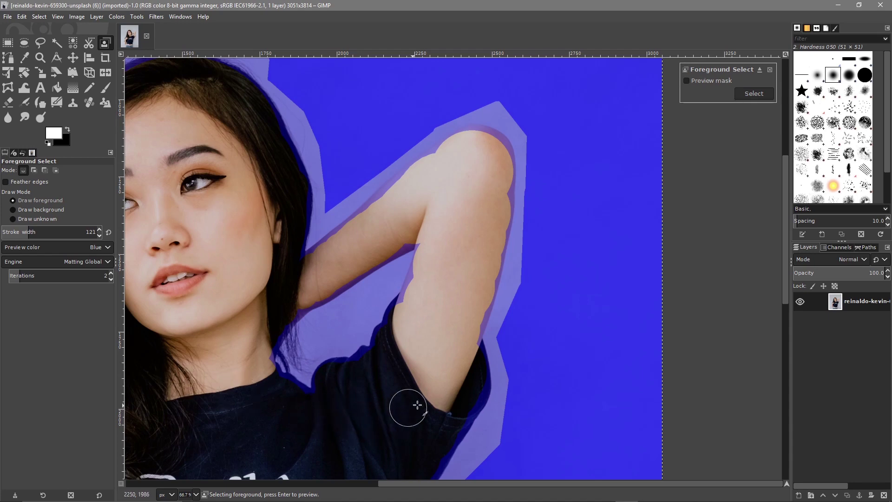
scroll(359, 372, down, 3)
scroll(359, 370, down, 1)
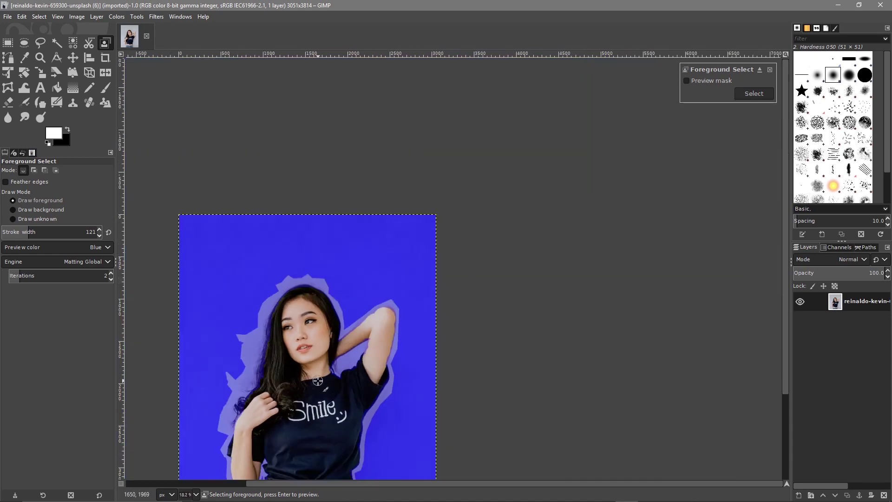
Step: Preview the painted foreground mask over the whole figure and turn it into a selection around the woman
scroll(334, 271, down, 5)
scroll(335, 271, left, 4)
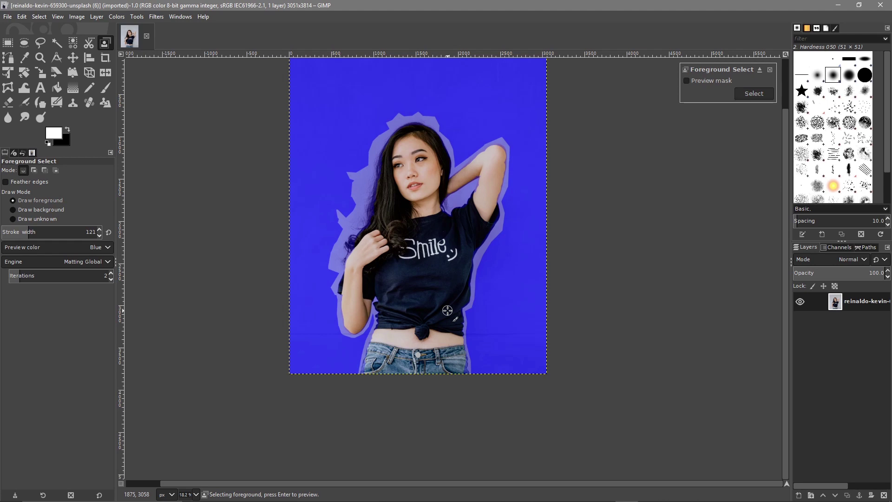
key(Return)
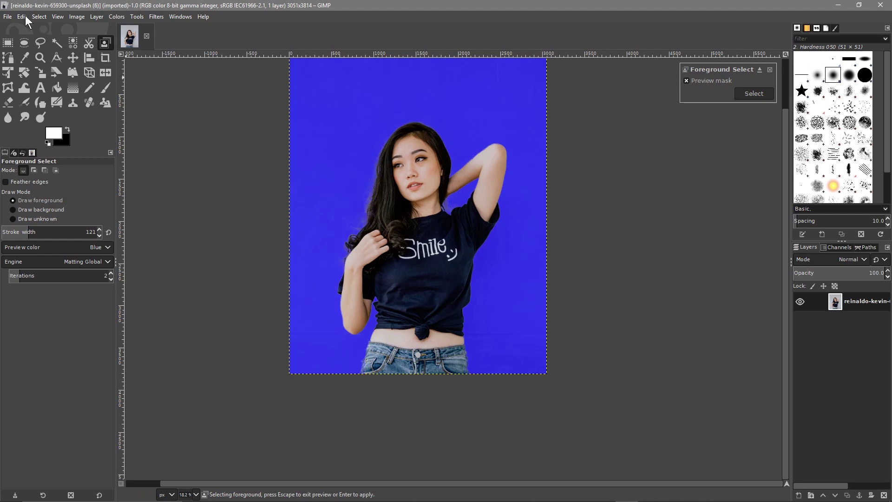
click(753, 94)
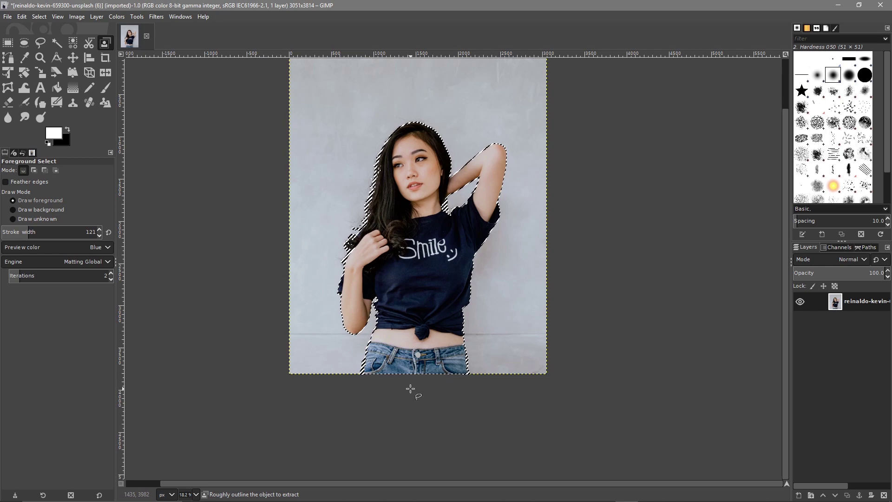
Step: Copy the selected woman and create a new 3051 × 3814 px layer filled with transparency
key(ctrl+c)
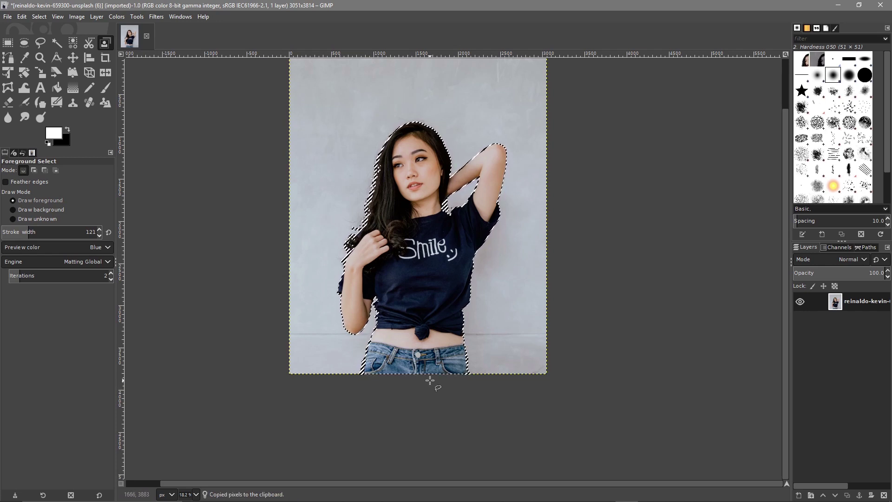
click(799, 495)
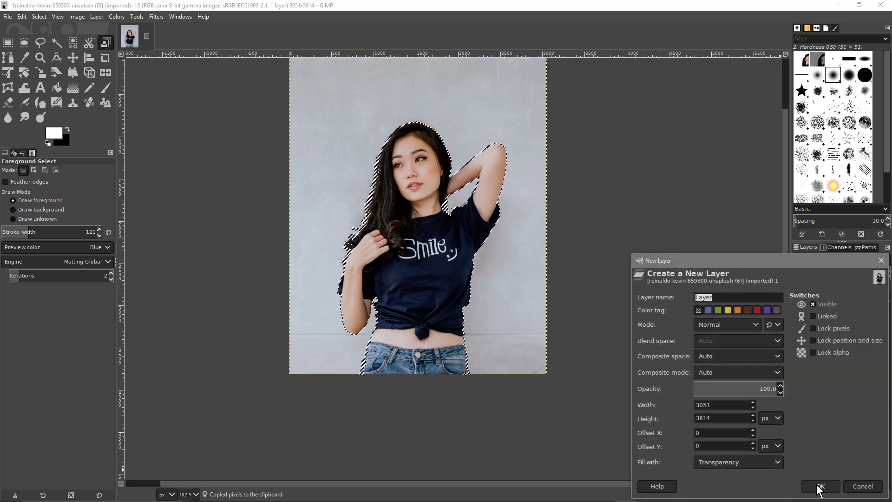
click(819, 486)
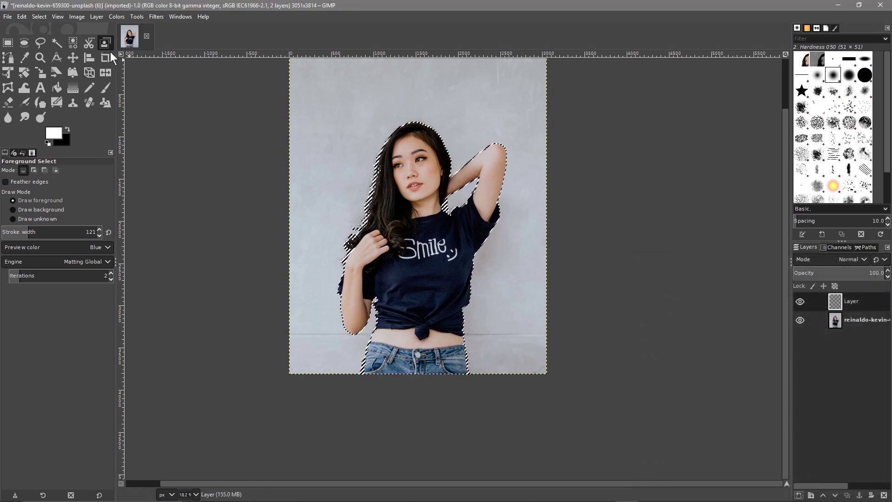
Step: Paste the copied woman, anchor the floating selection onto the new layer and hide the original photo layer
click(24, 17)
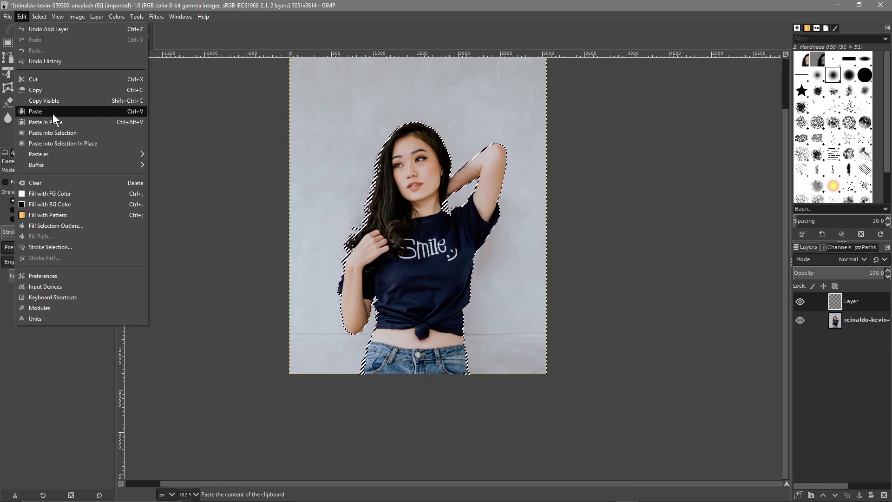
click(27, 108)
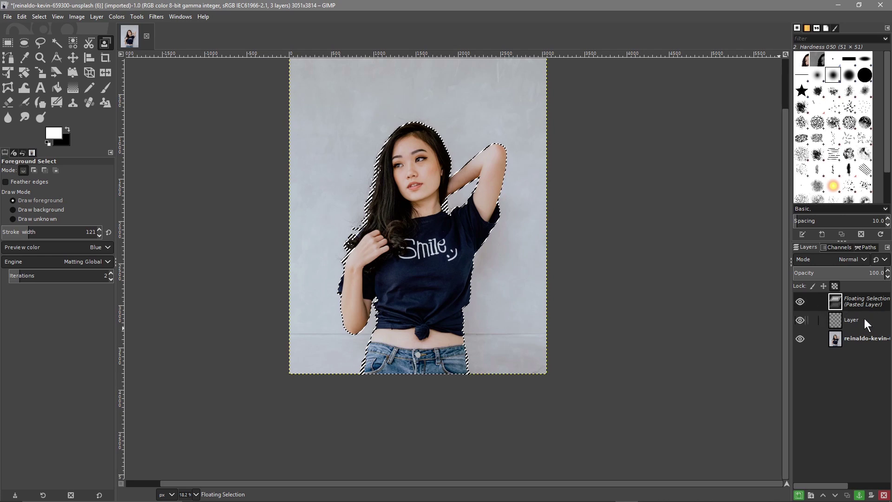
click(859, 495)
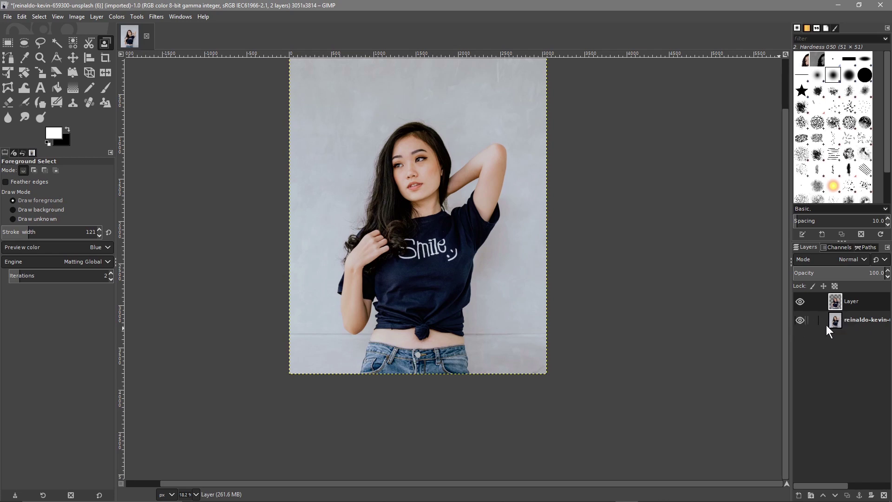
click(796, 320)
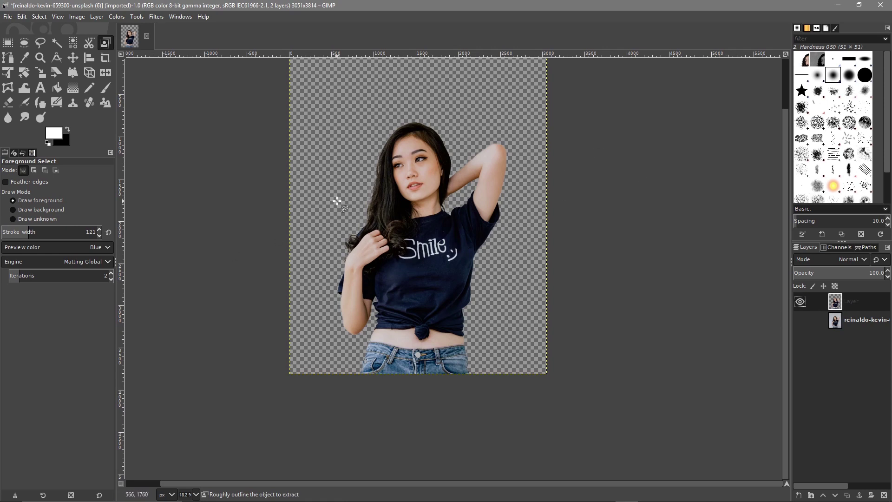
Step: Save the project as image-01.xcf in the GIMP Tutorial - Foreground Select Tool folder
click(7, 17)
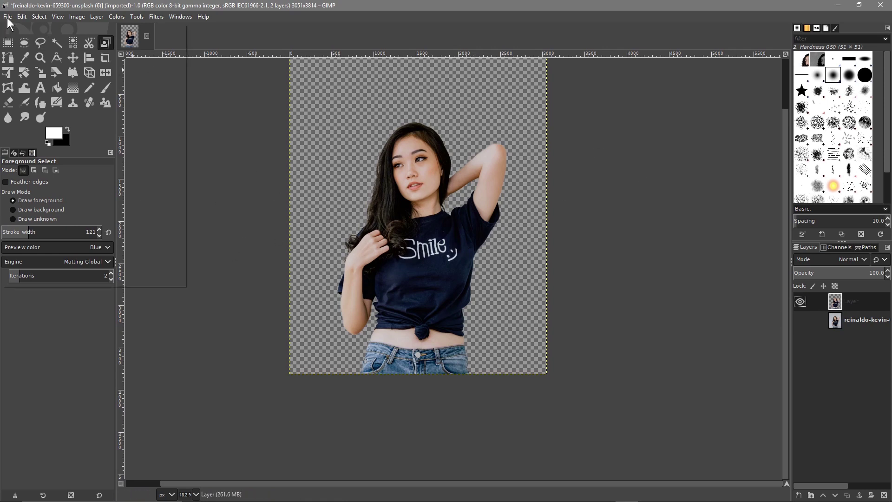
click(37, 121)
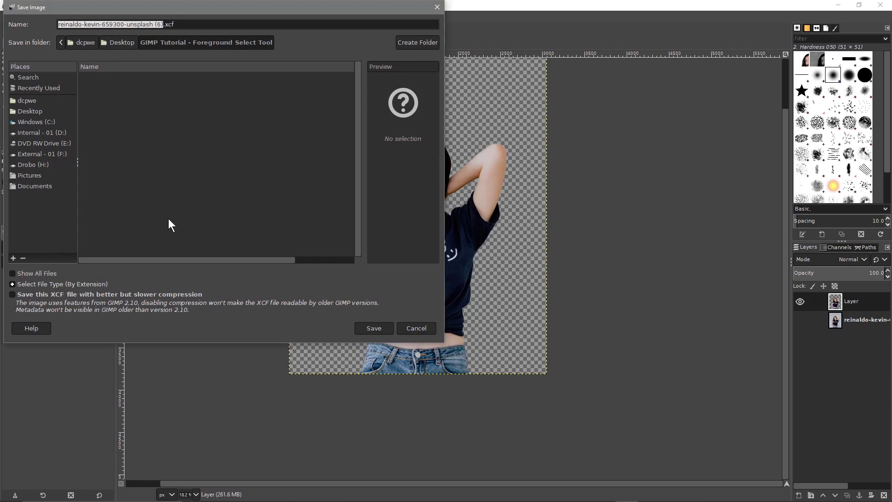
click(129, 24)
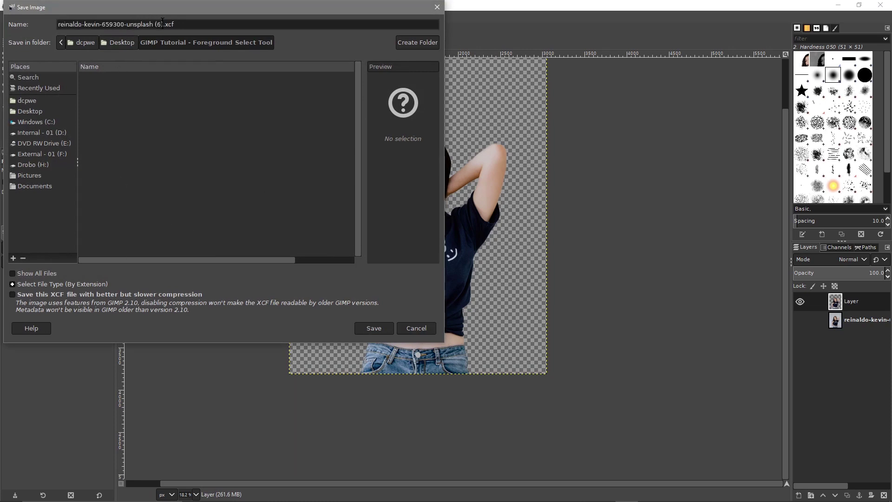
drag(163, 24, 3, 24)
text(image-01)
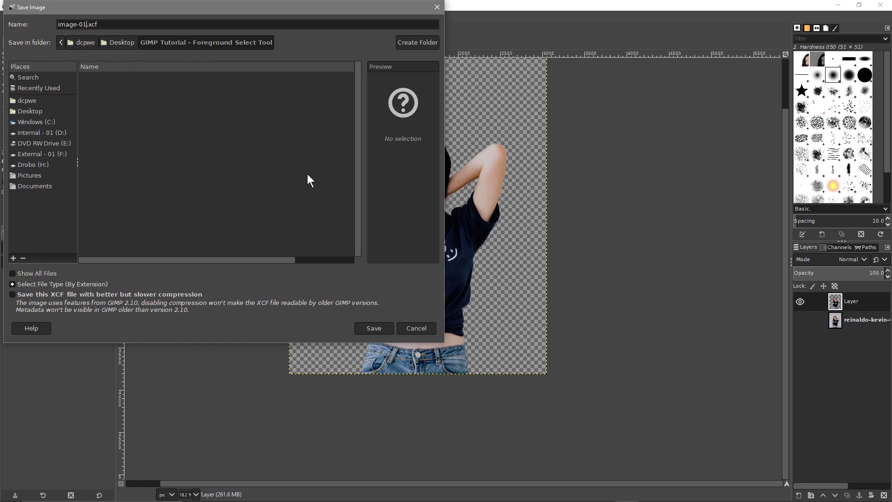
click(374, 329)
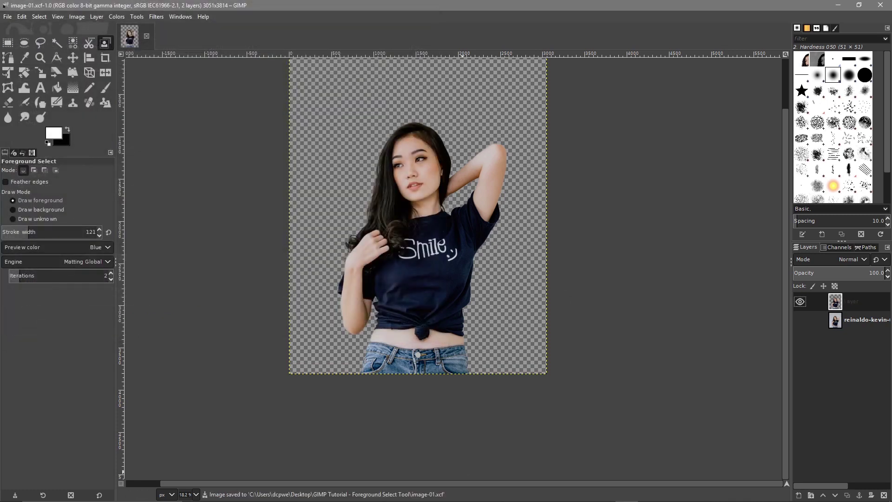
Step: Switch to the Unsplash page in the browser, close the open portrait and search for "newyork"
key(alt+Tab)
key(alt+Tab)
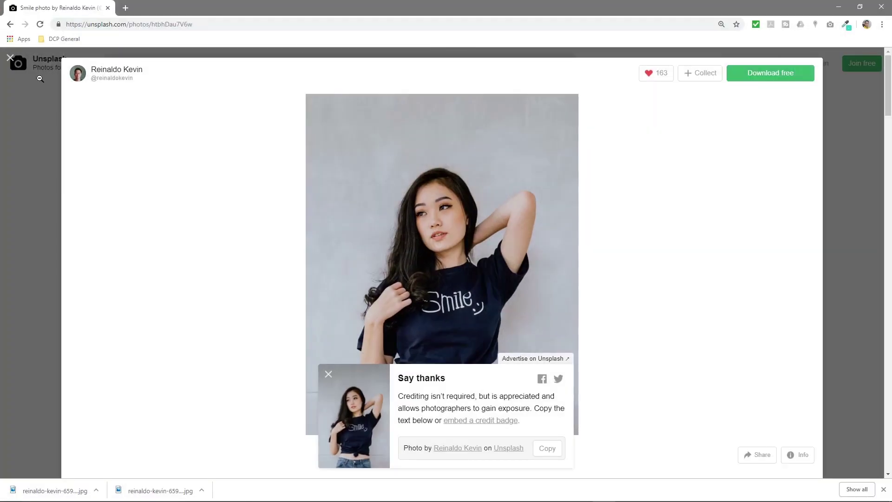
click(10, 58)
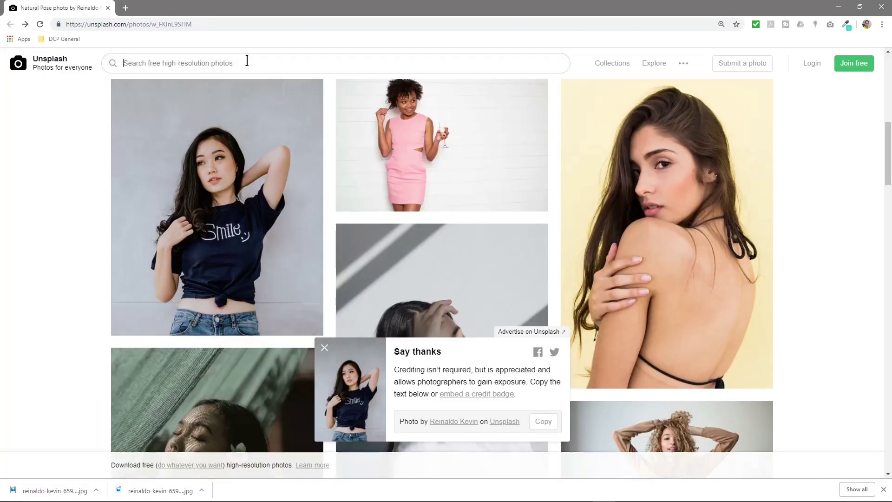
click(246, 60)
text(n)
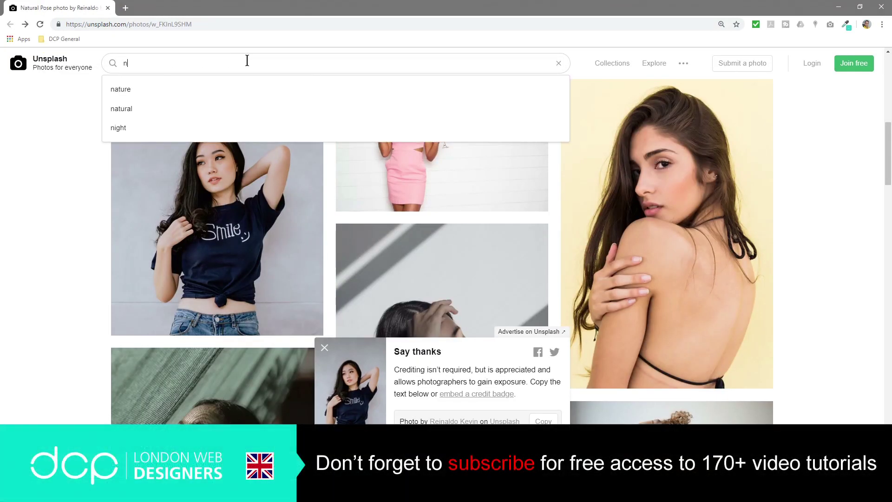
text(ewyork)
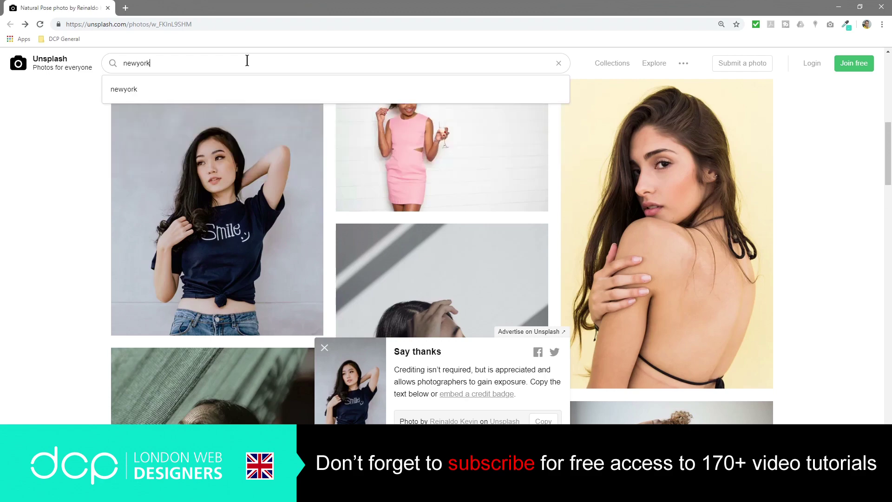
key(Return)
Step: Examine the newyork search results for a photo suitable as a background behind the woman
scroll(382, 228, down, 3)
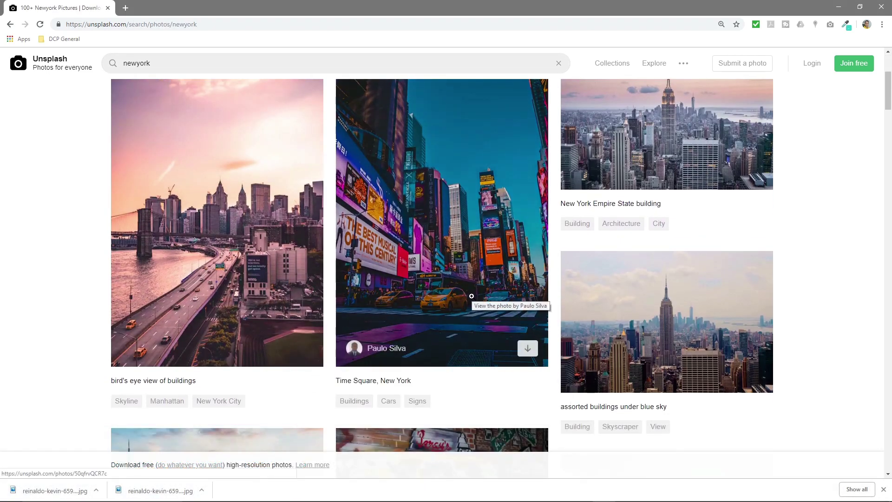
scroll(472, 296, down, 15)
scroll(444, 270, down, 10)
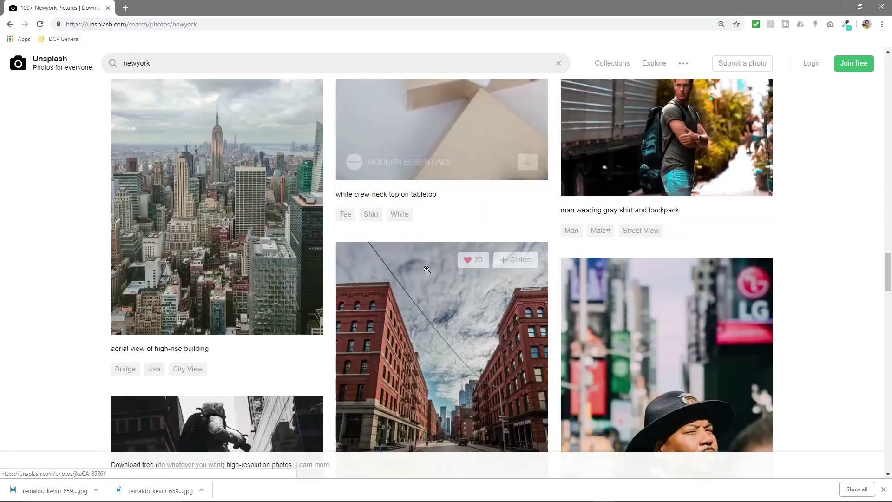
scroll(421, 267, down, 15)
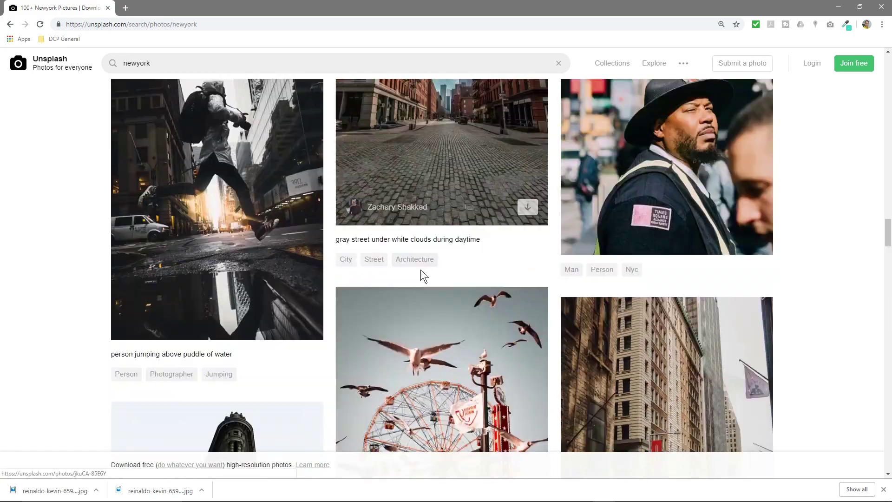
scroll(418, 264, down, 7)
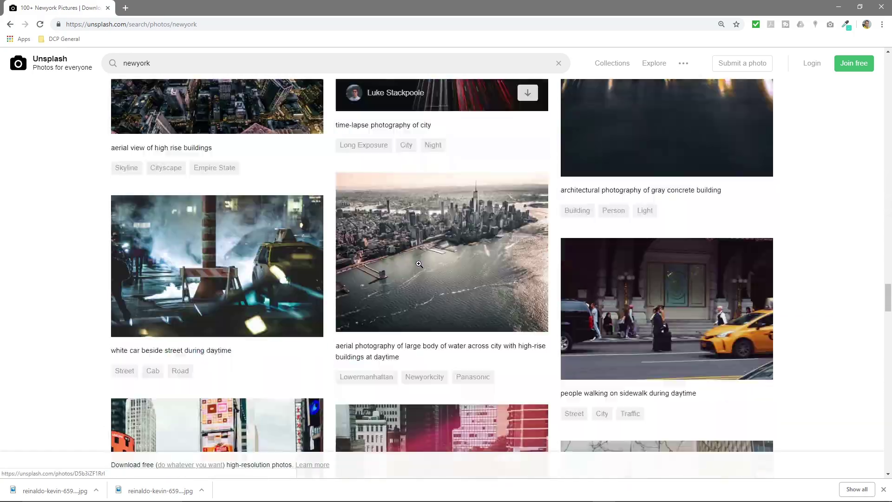
scroll(419, 263, up, 5)
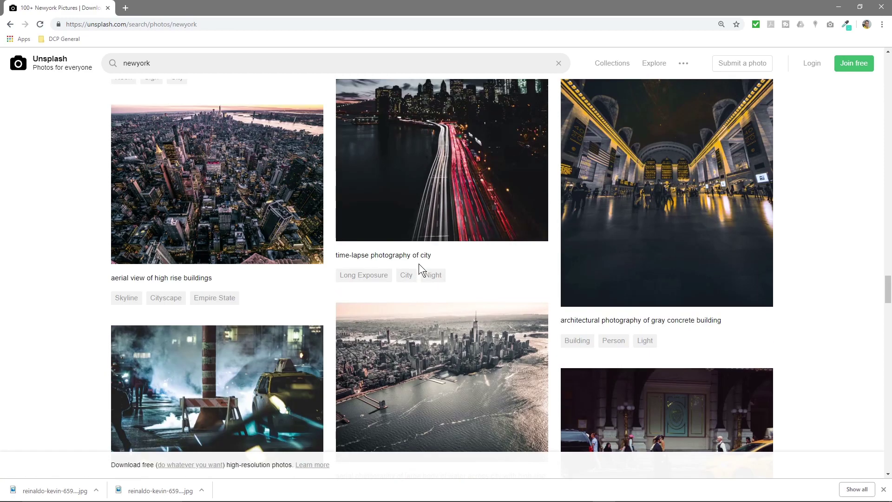
scroll(419, 264, down, 10)
scroll(419, 264, down, 15)
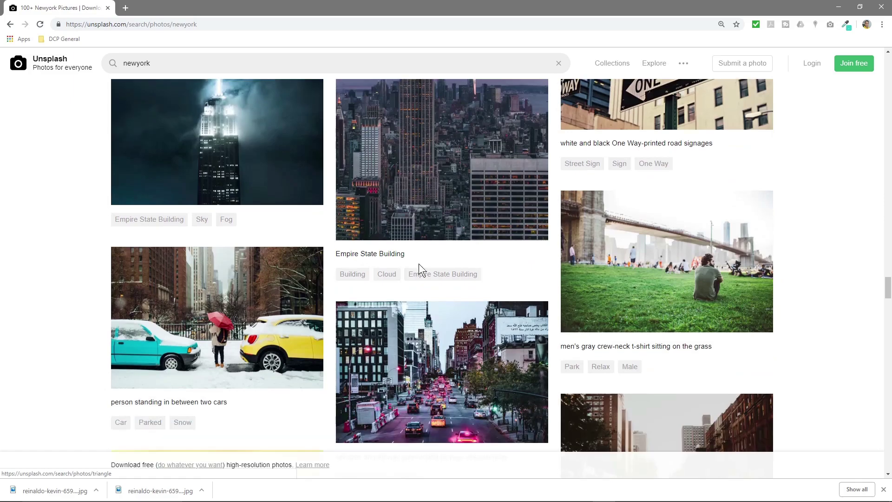
scroll(419, 264, down, 20)
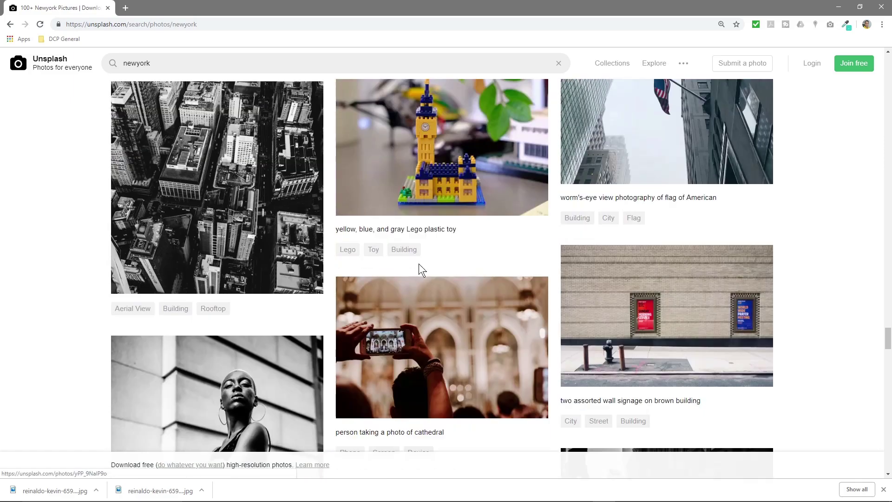
scroll(419, 263, up, 4)
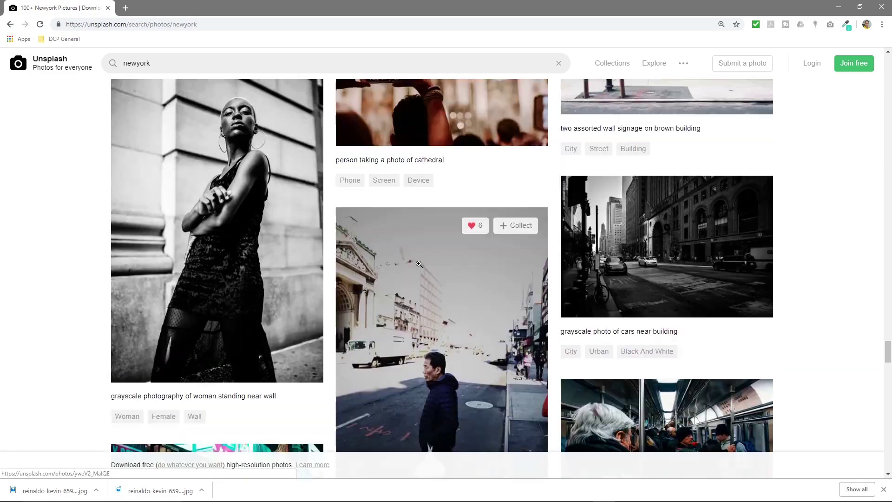
scroll(419, 263, down, 12)
scroll(419, 263, down, 10)
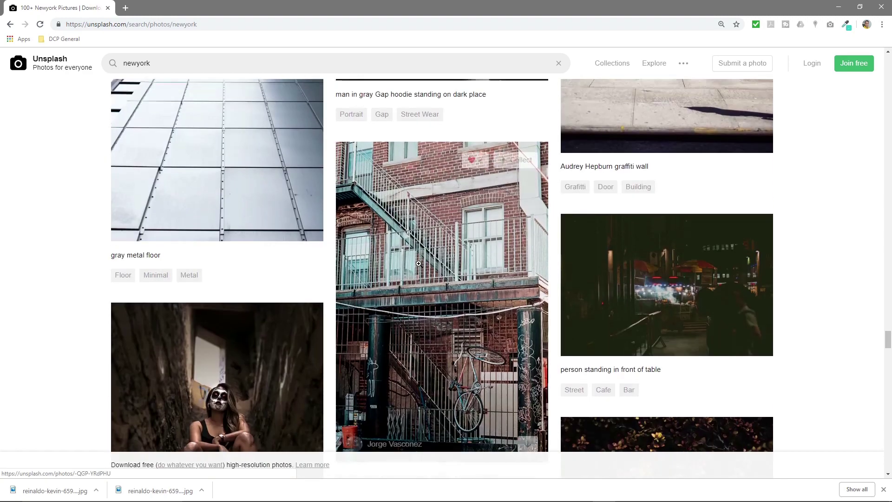
scroll(418, 263, up, 5)
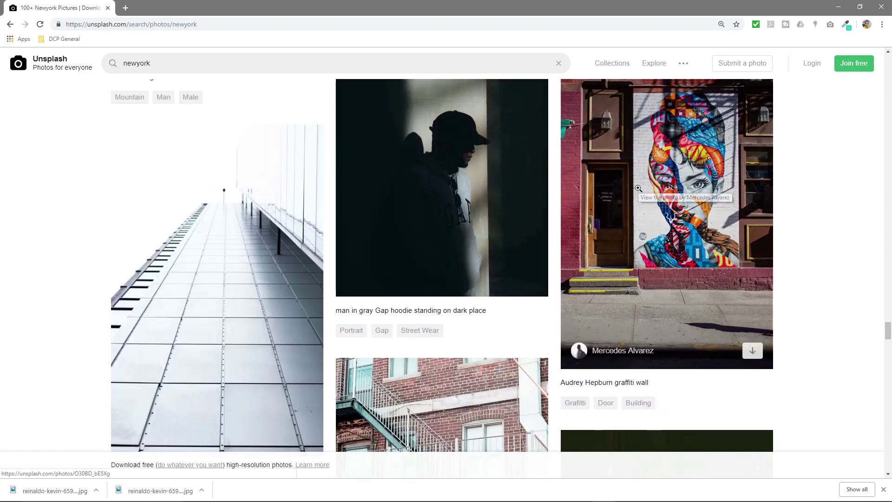
Step: Open the Audrey Hepburn graffiti wall photo, download it for free and select its page address
click(671, 175)
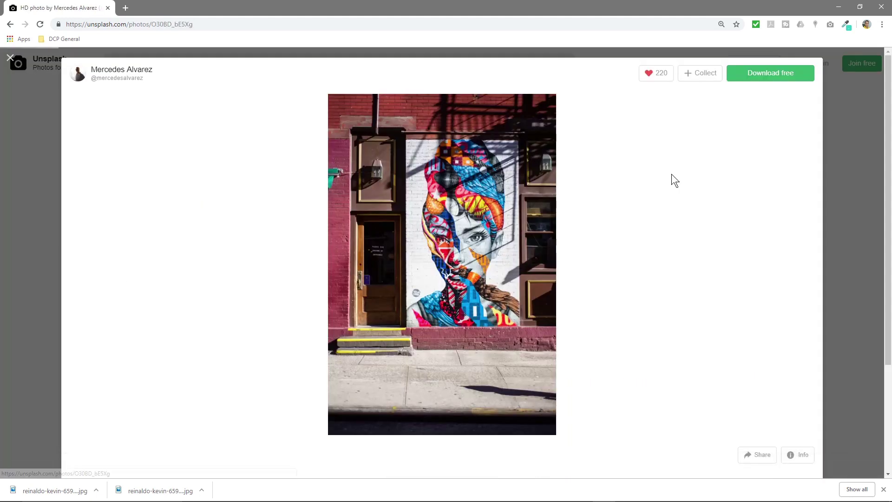
click(748, 78)
click(179, 24)
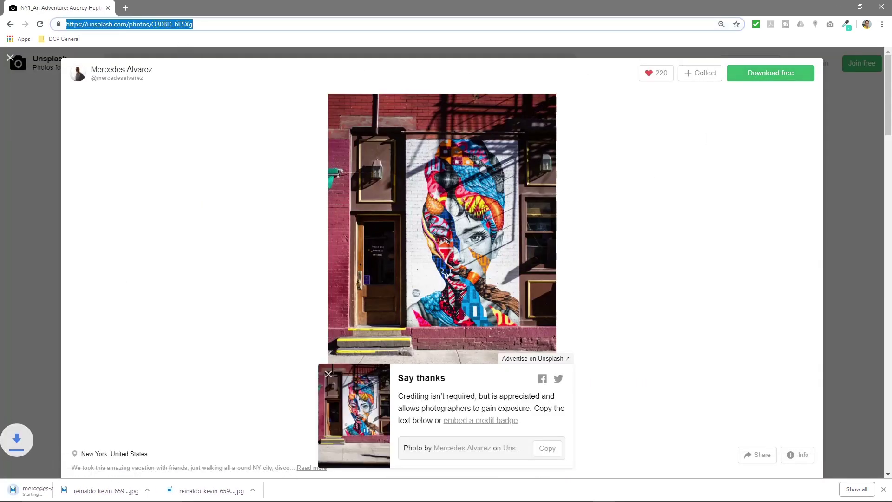
Step: Switch to File Explorer, add the downloaded mural photo to the GIMP Tutorial - Foreground Select Tool folder and select it there
key(alt+Tab)
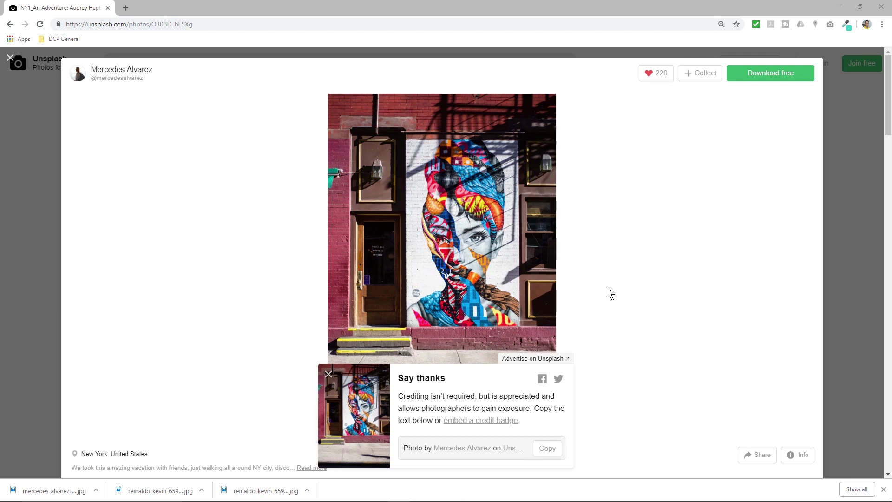
key(alt+Tab)
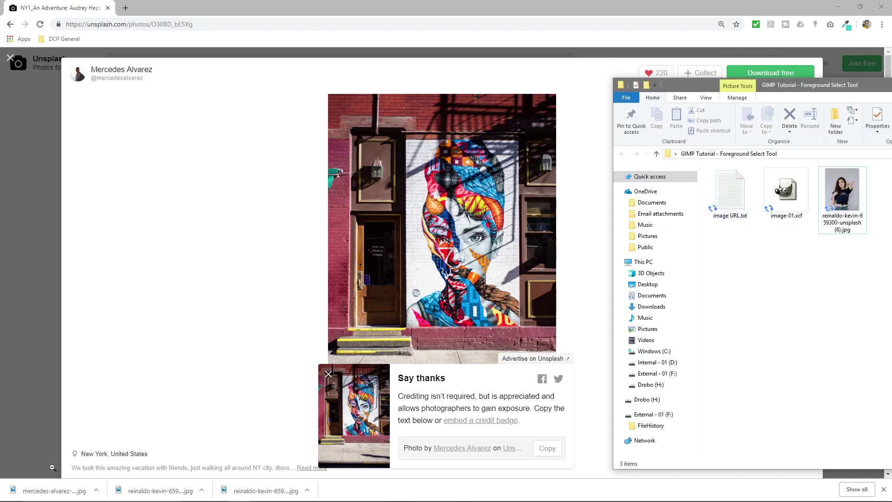
key(alt+Tab)
key(alt+Tab)
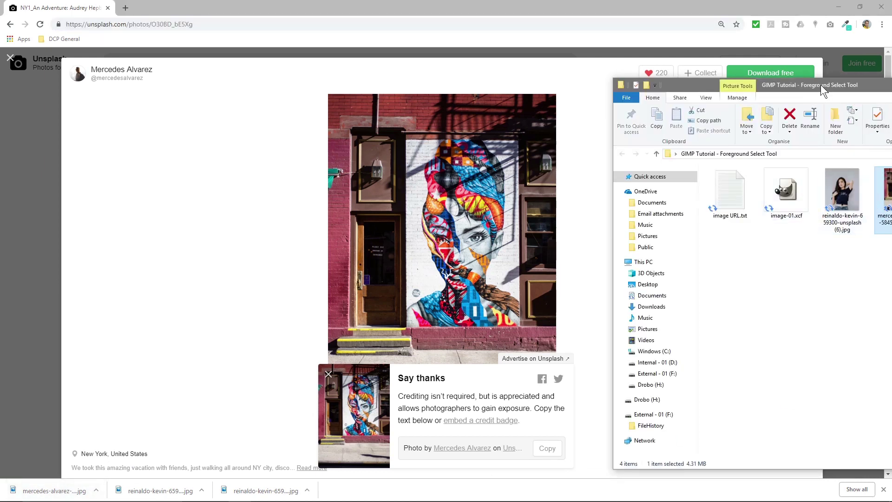
drag(820, 84, 764, 84)
click(783, 185)
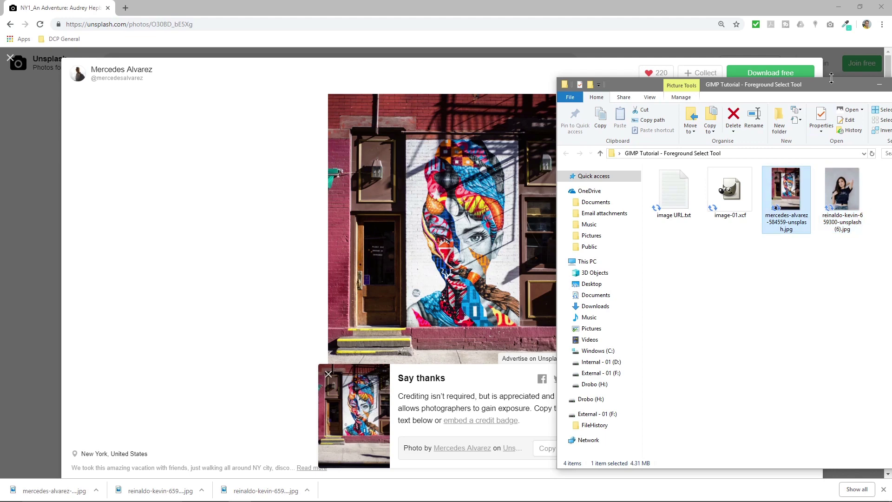
Step: Switch to GIMP and add the mural photo from the project folder as the bottommost layer, keeping its embedded color profile
click(843, 8)
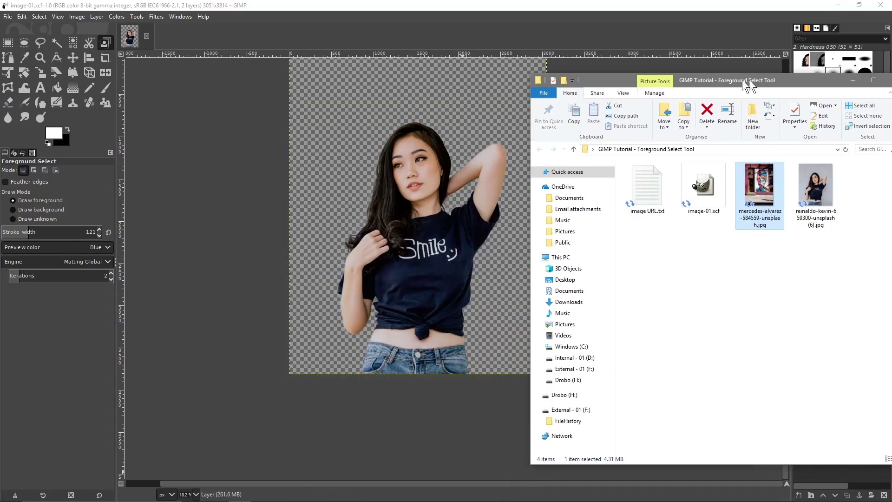
drag(766, 84, 410, 50)
drag(434, 149, 803, 383)
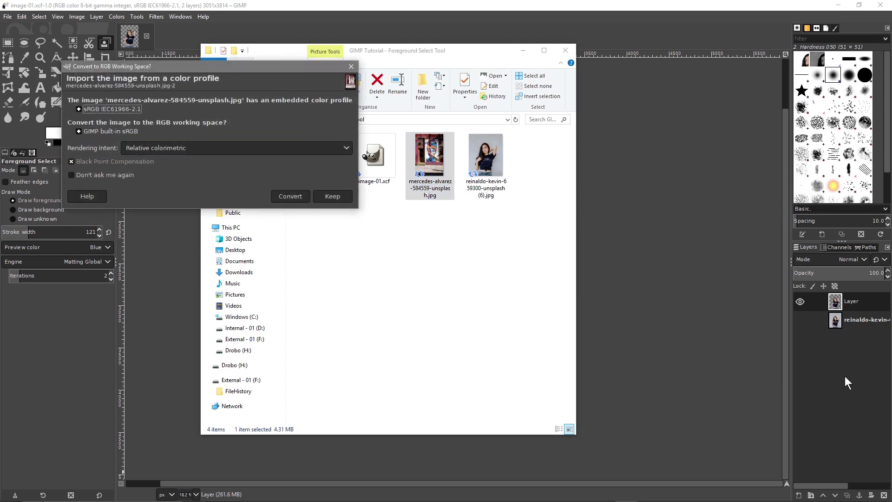
click(331, 196)
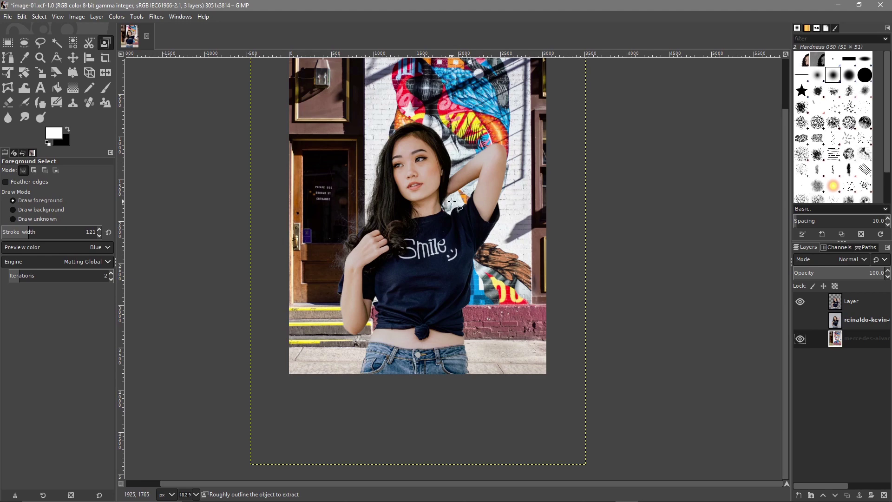
scroll(435, 208, down, 2)
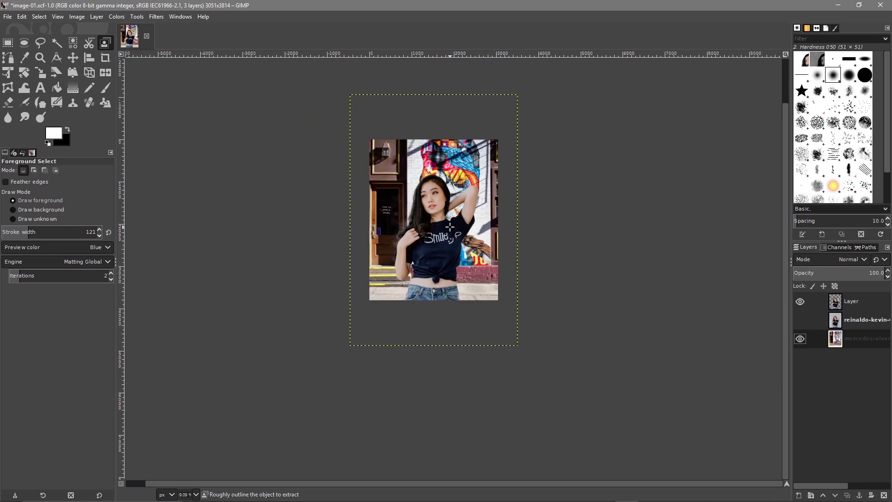
scroll(397, 185, up, 2)
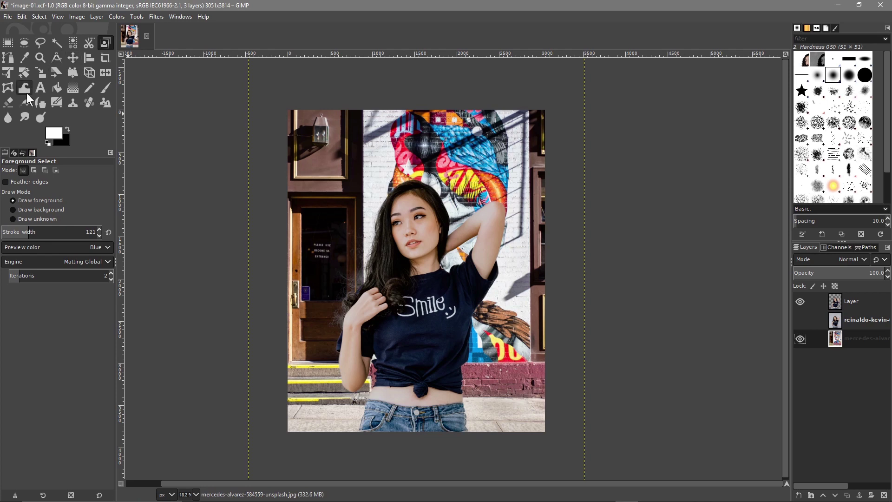
Step: Scale the cut-out woman's layer proportionally to about 2135 × 2669 px, keeping its lower-right corner fixed
click(847, 304)
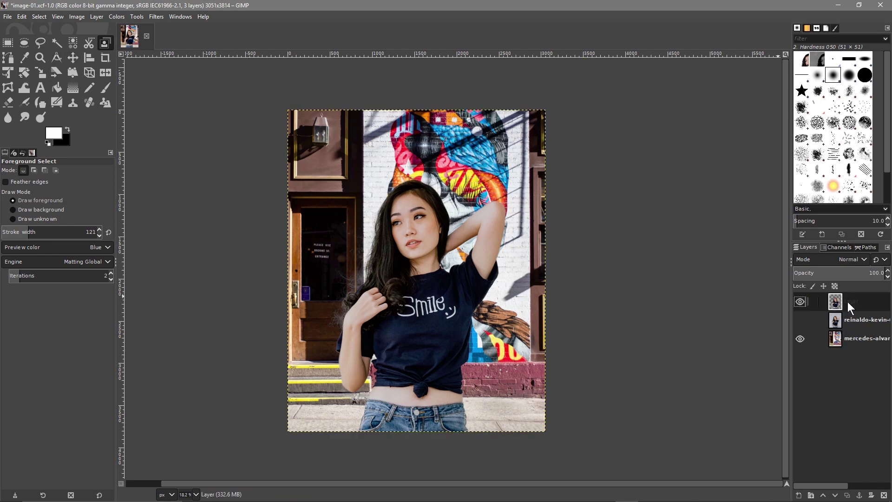
click(41, 73)
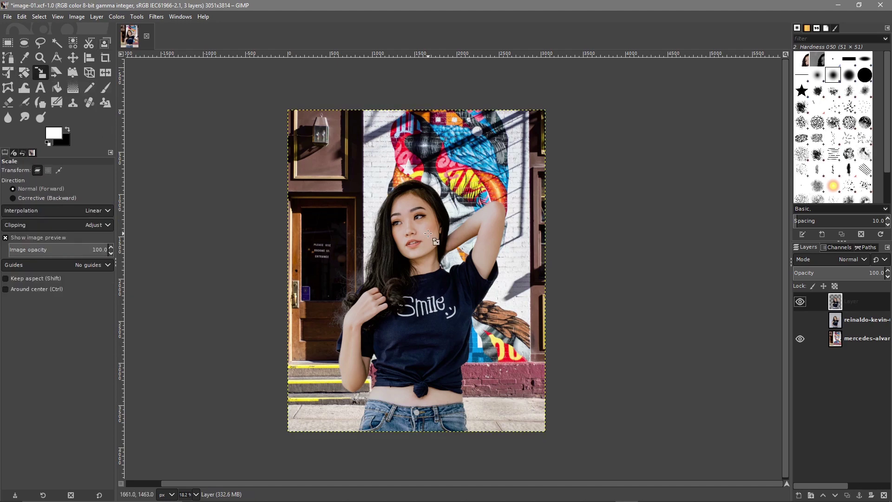
click(315, 124)
drag(289, 108, 384, 189)
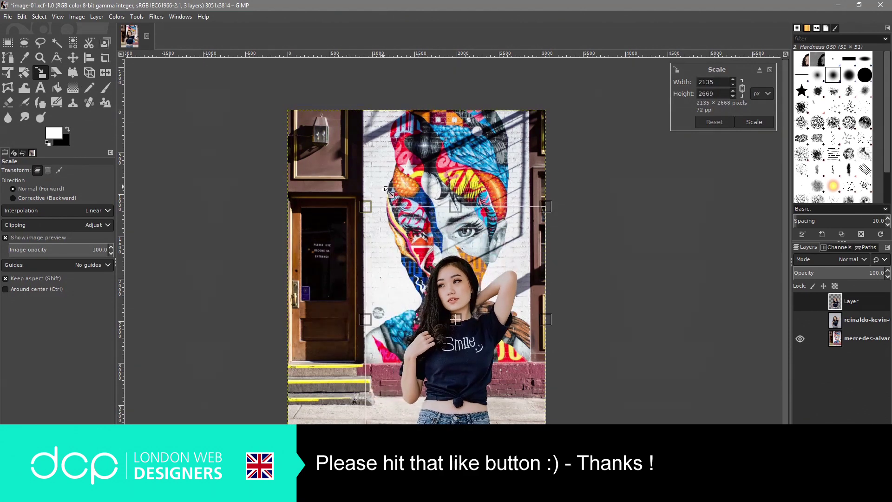
click(749, 124)
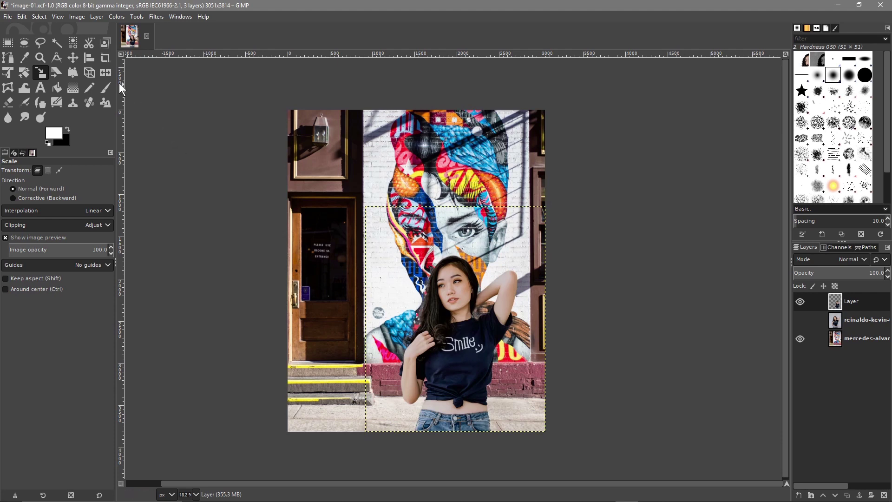
Step: Flip the cut-out woman horizontally and move her to the image's left side, in front of the wooden door
click(106, 73)
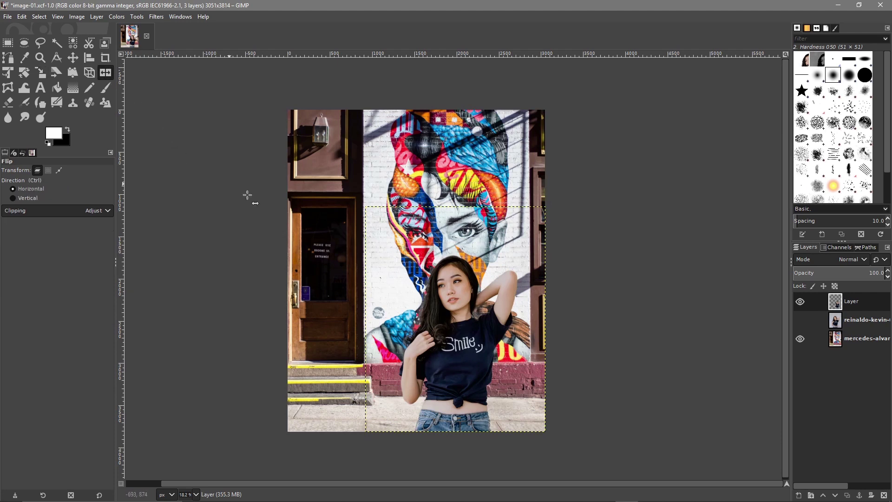
click(463, 334)
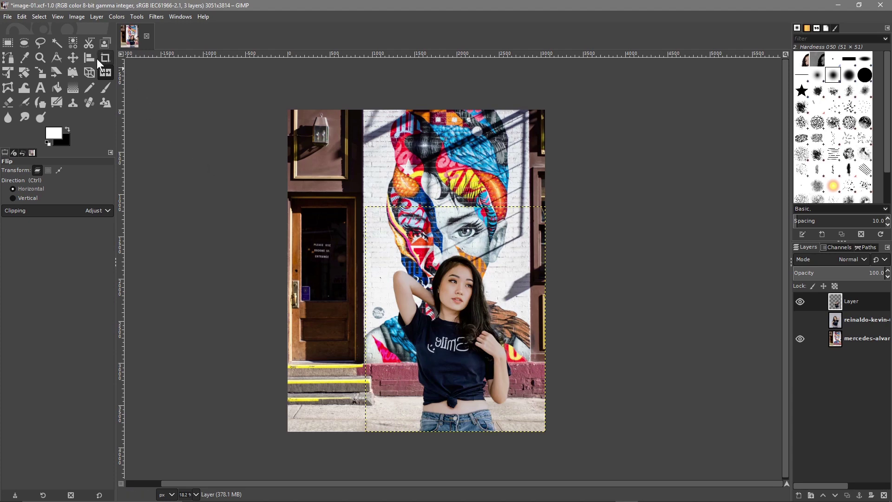
click(75, 55)
drag(463, 326, 356, 325)
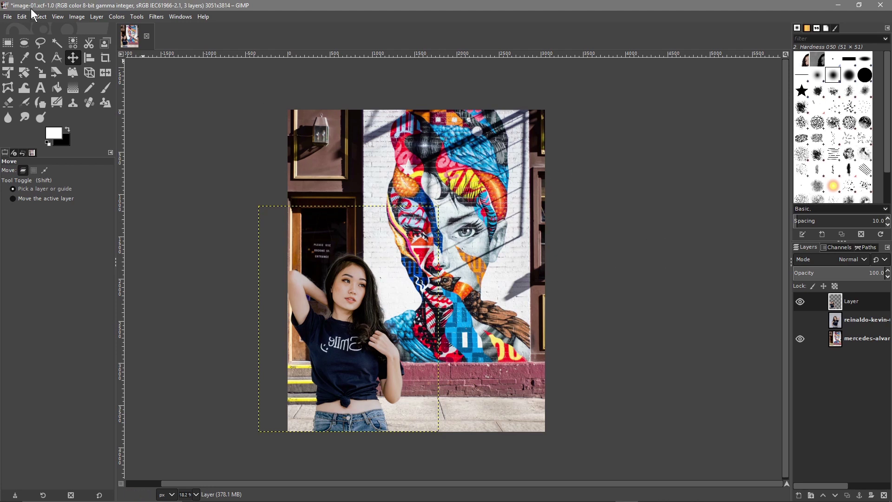
Step: Save the project and export the composite to the same folder as image-01.jpg, a JPEG image with quality 90
click(8, 18)
click(34, 112)
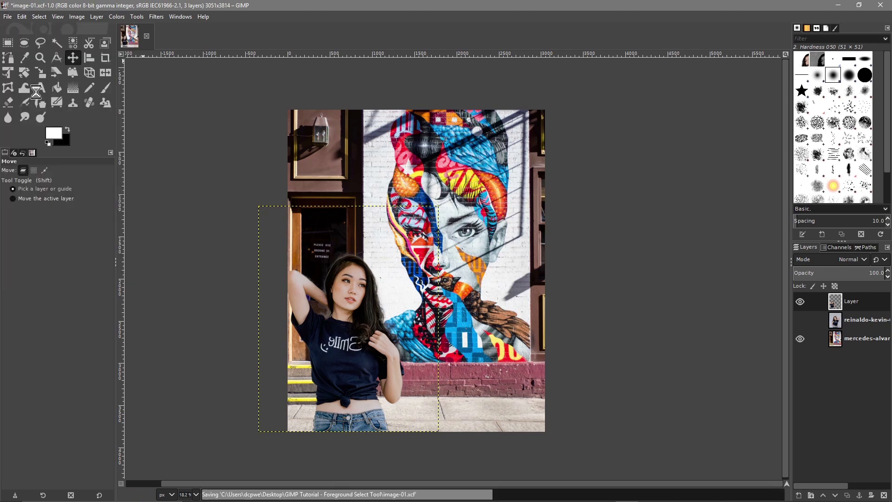
click(8, 17)
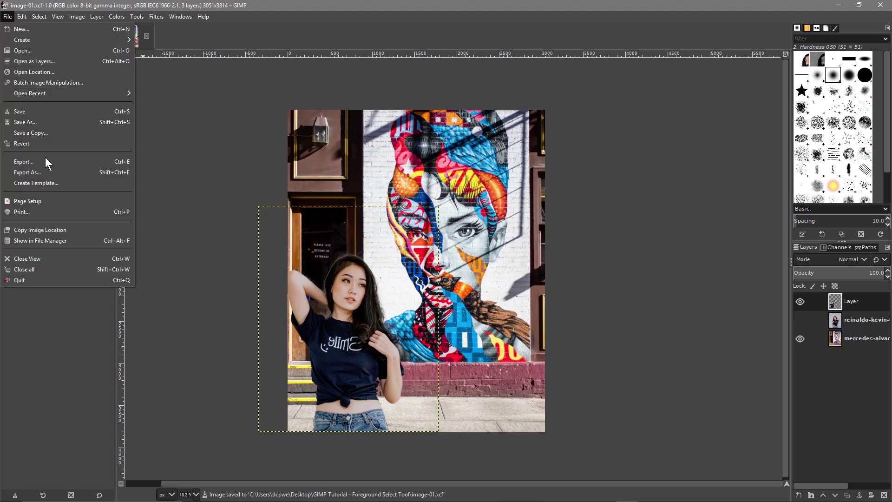
click(46, 161)
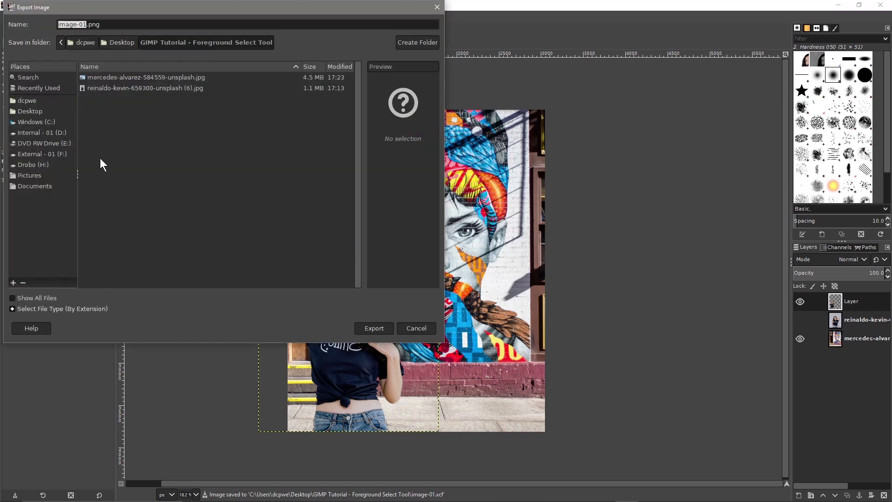
click(88, 308)
scroll(123, 288, down, 3)
click(41, 285)
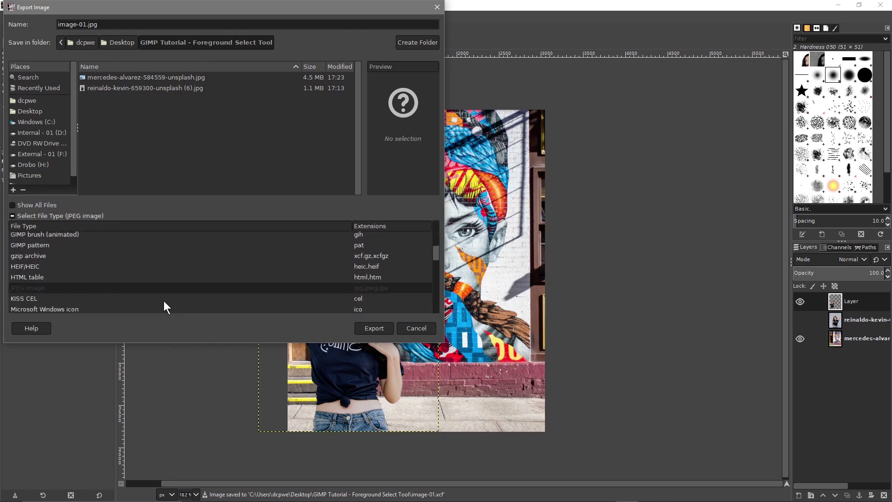
click(374, 328)
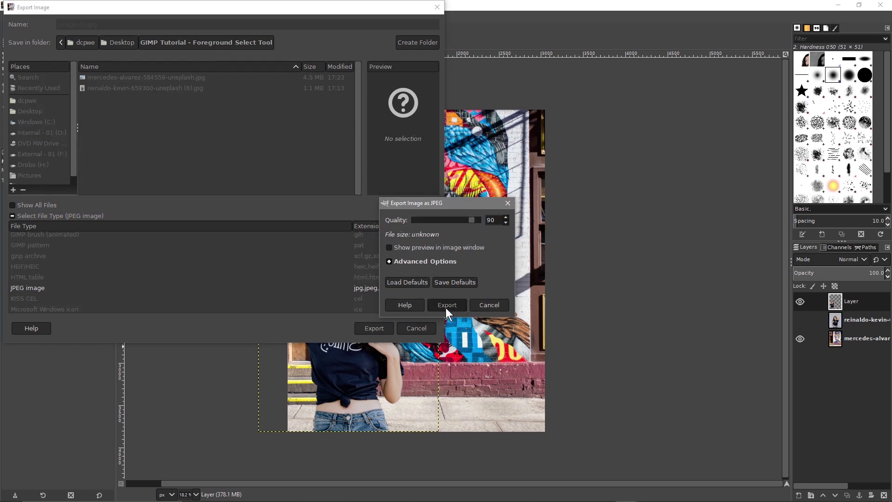
click(445, 308)
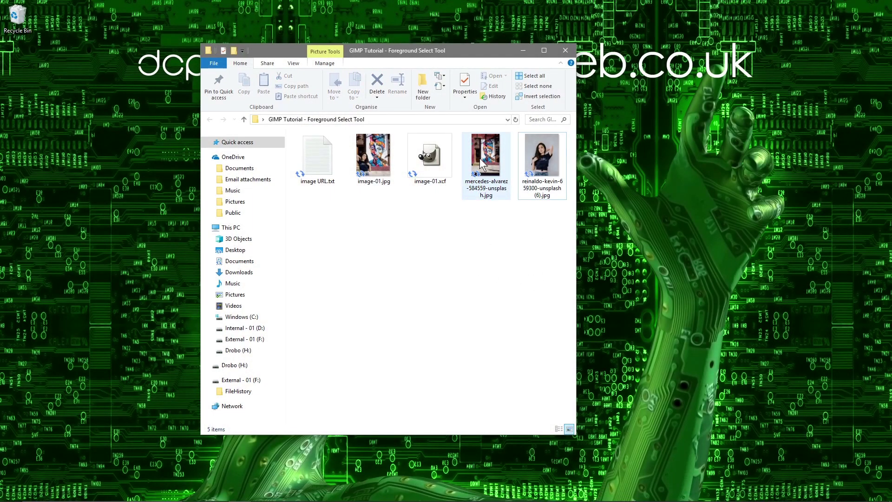
Step: Open the exported image-01.jpg in Photos, inspect the woman's cut-out edges close up and in full, and close it
double_click(374, 158)
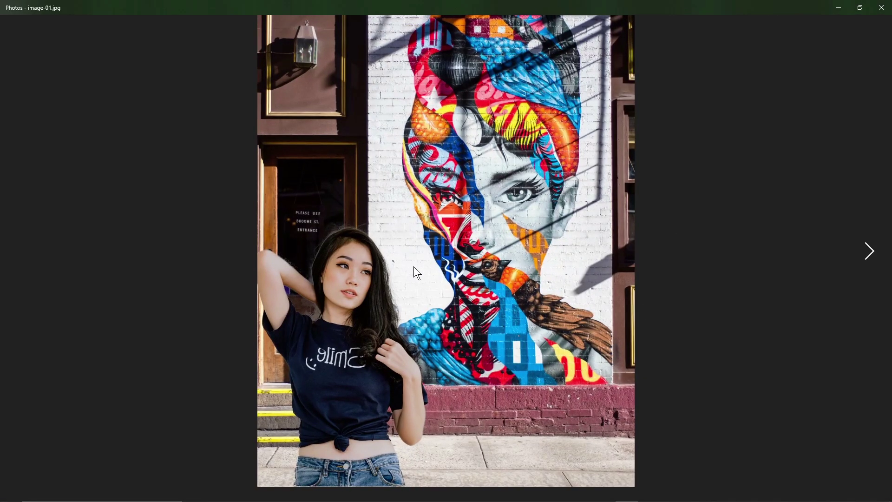
scroll(443, 267, up, 3)
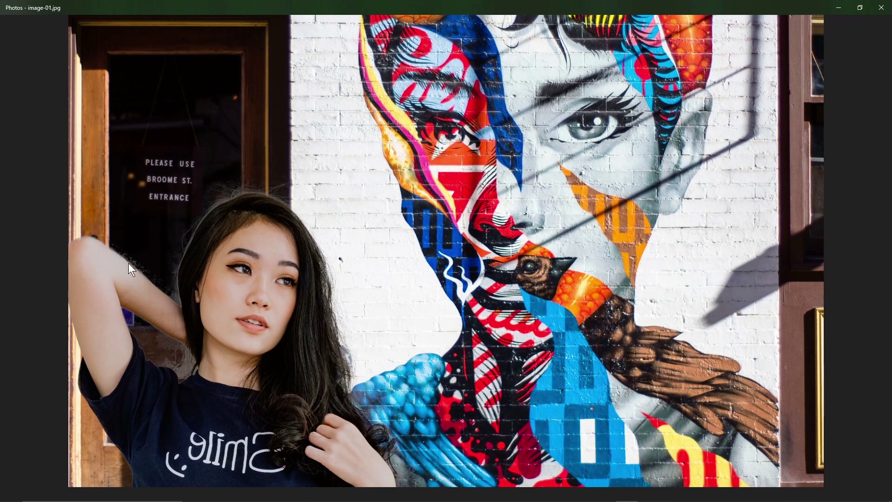
scroll(332, 272, down, 5)
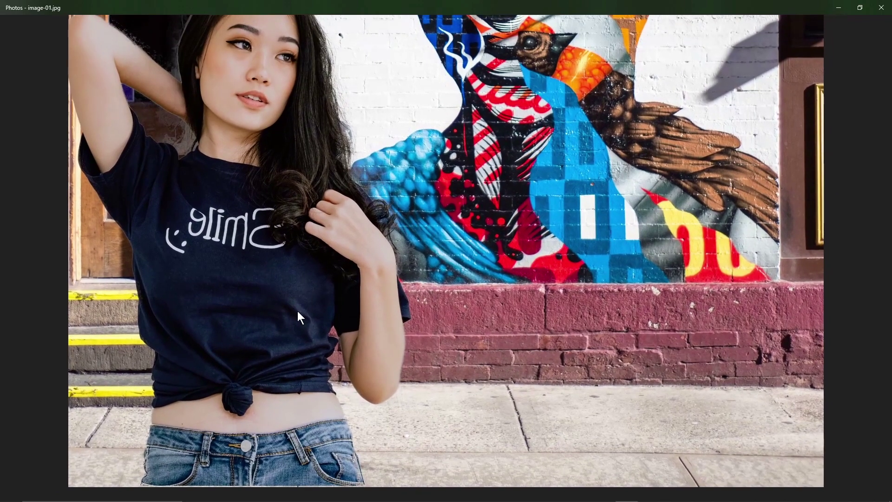
scroll(389, 313, up, 5)
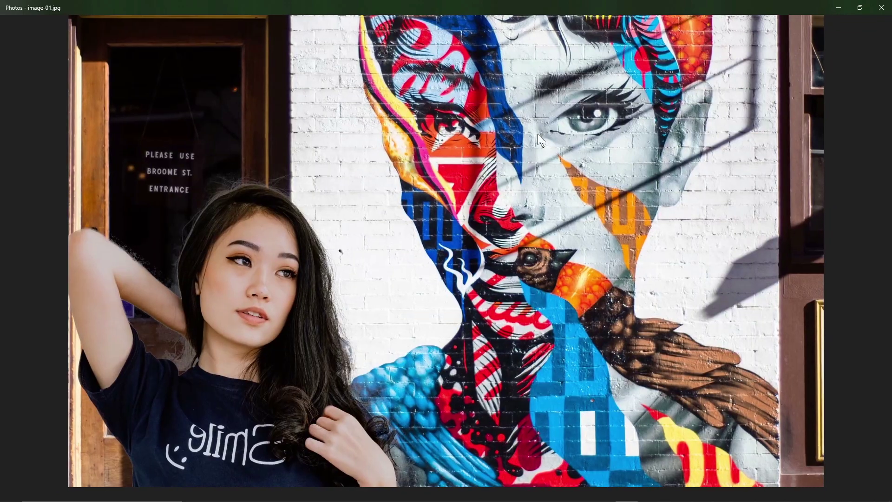
double_click(639, 116)
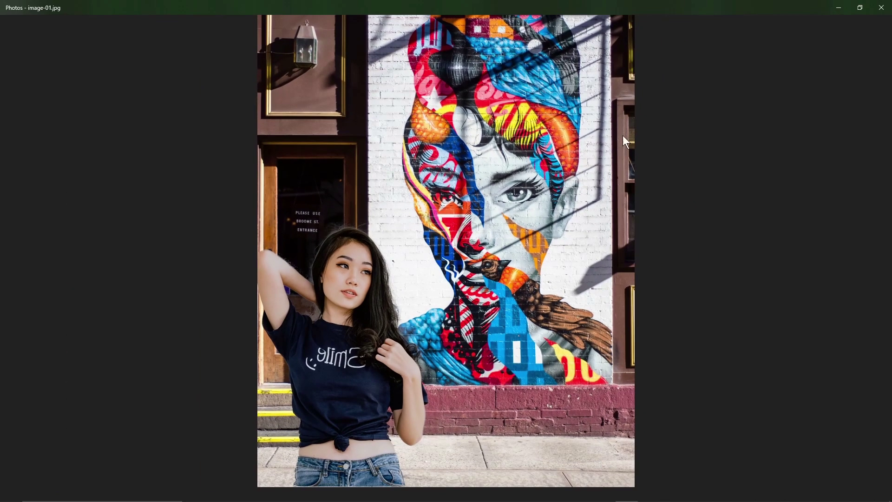
click(881, 9)
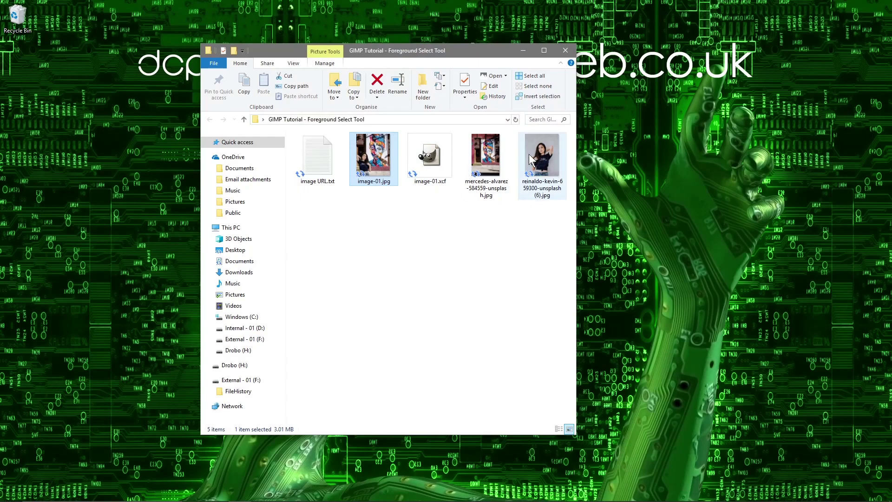
Step: View the original portrait and compare it with image-01.jpg, examining the arm and hair edges up close before closing it
double_click(544, 162)
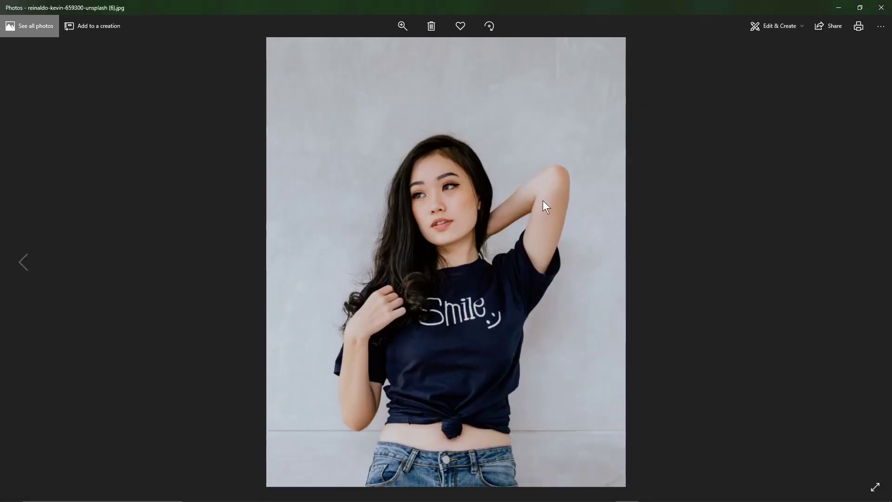
click(881, 9)
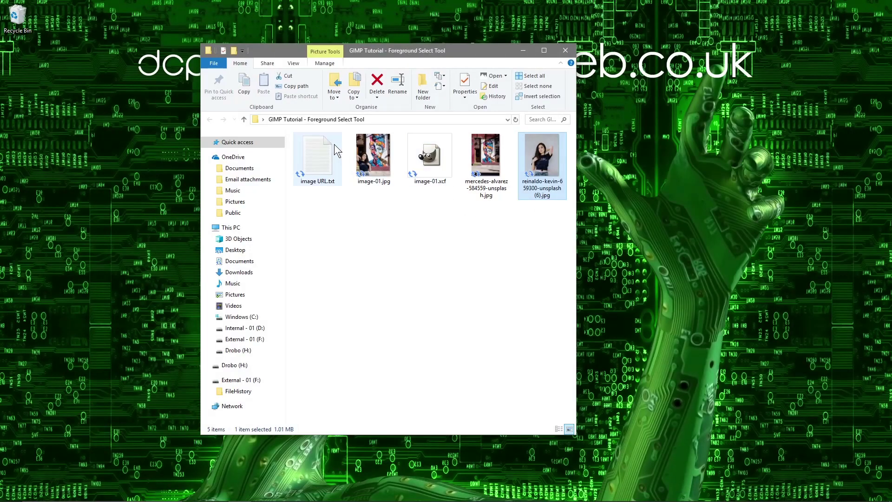
click(372, 155)
double_click(372, 154)
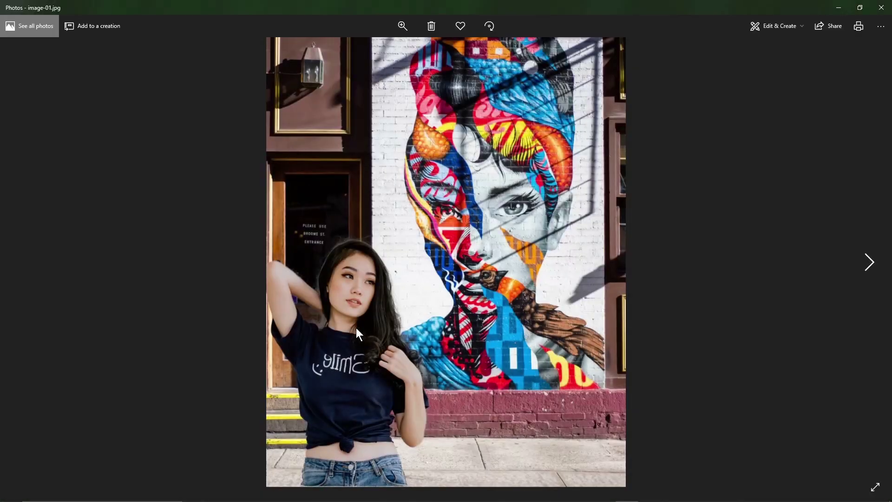
scroll(356, 328, up, 2)
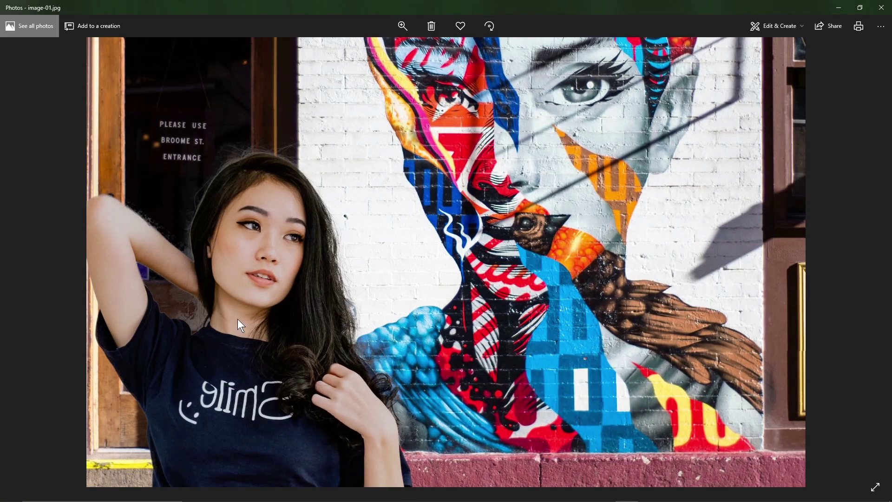
drag(160, 217, 180, 222)
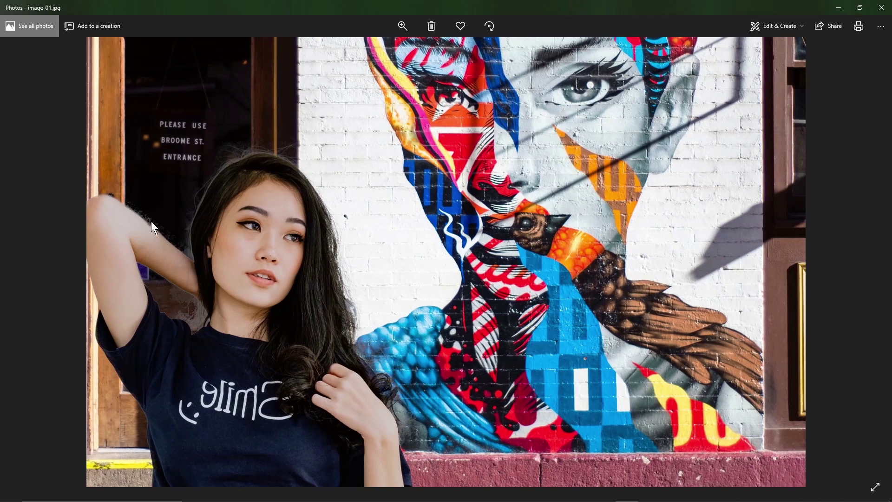
scroll(135, 224, up, 2)
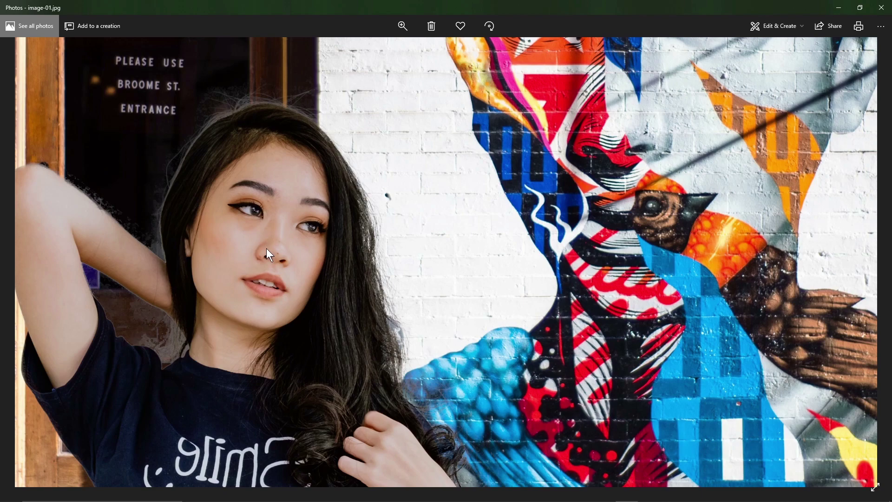
scroll(292, 283, down, 4)
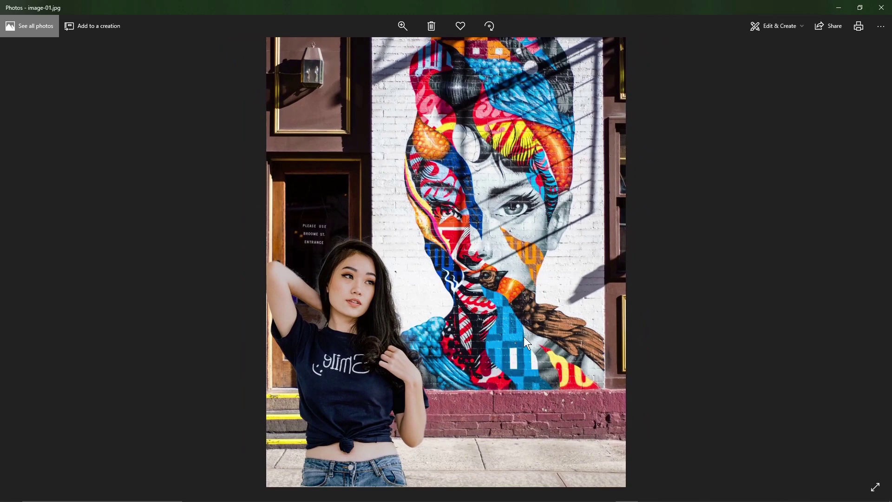
click(888, 9)
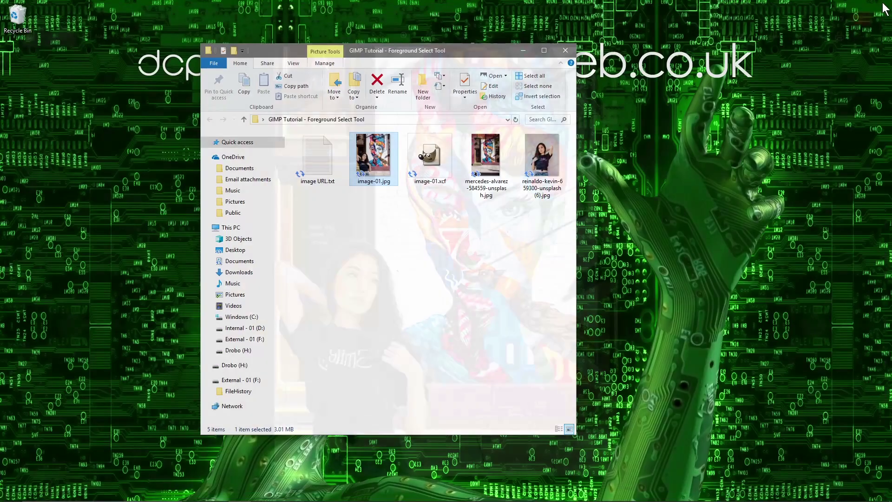